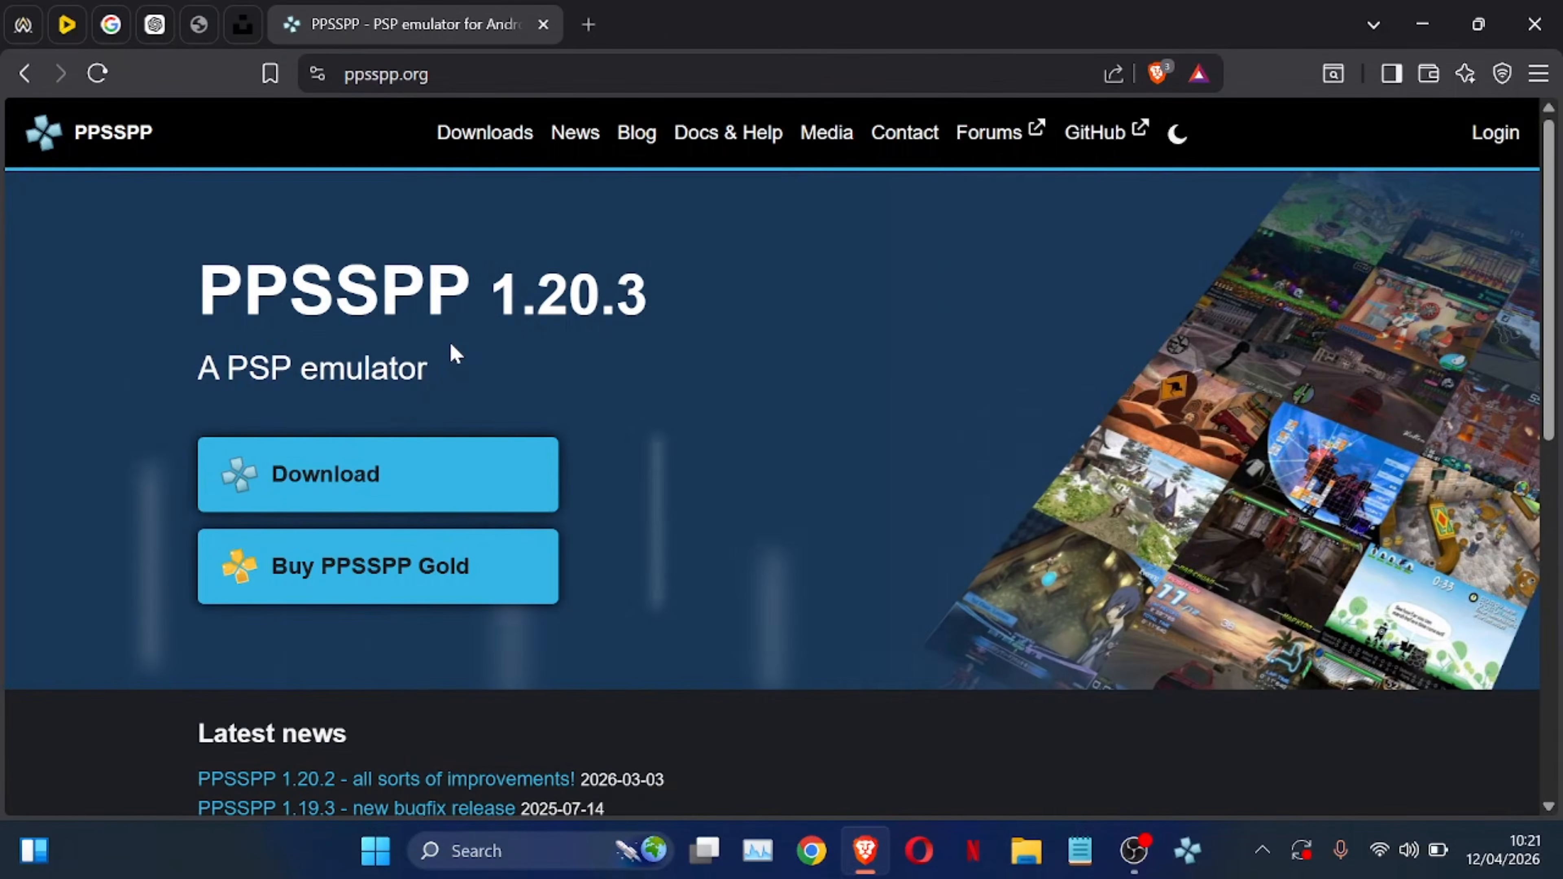
# Download the PPSSPP installer for Windows and save it to the Downloads folder as PPSSPPSetup (1)
pyautogui.click(384, 472)
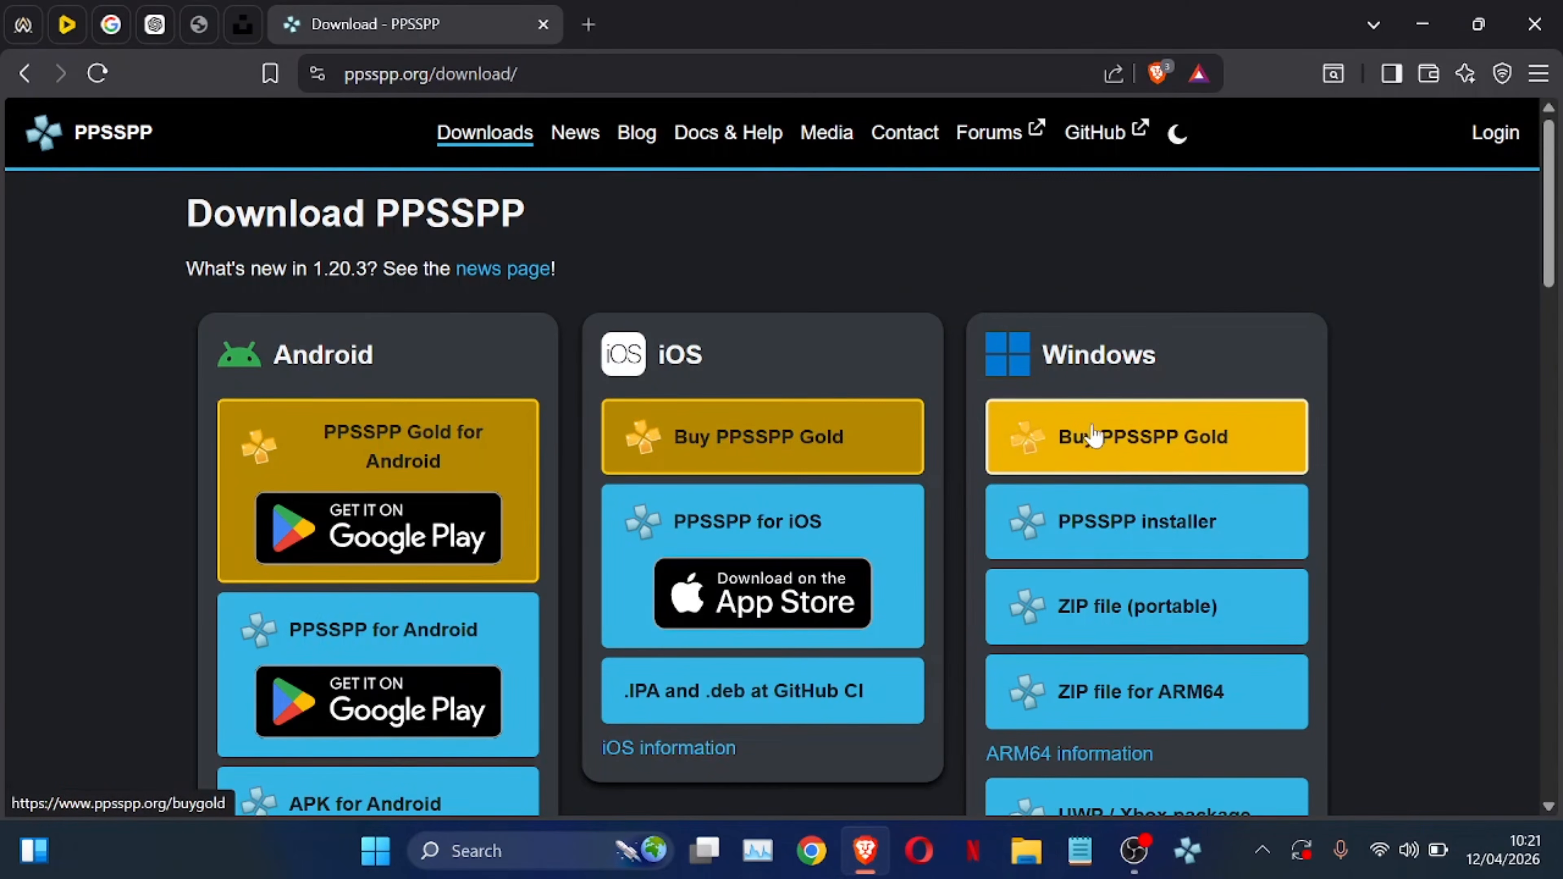
pyautogui.click(1112, 521)
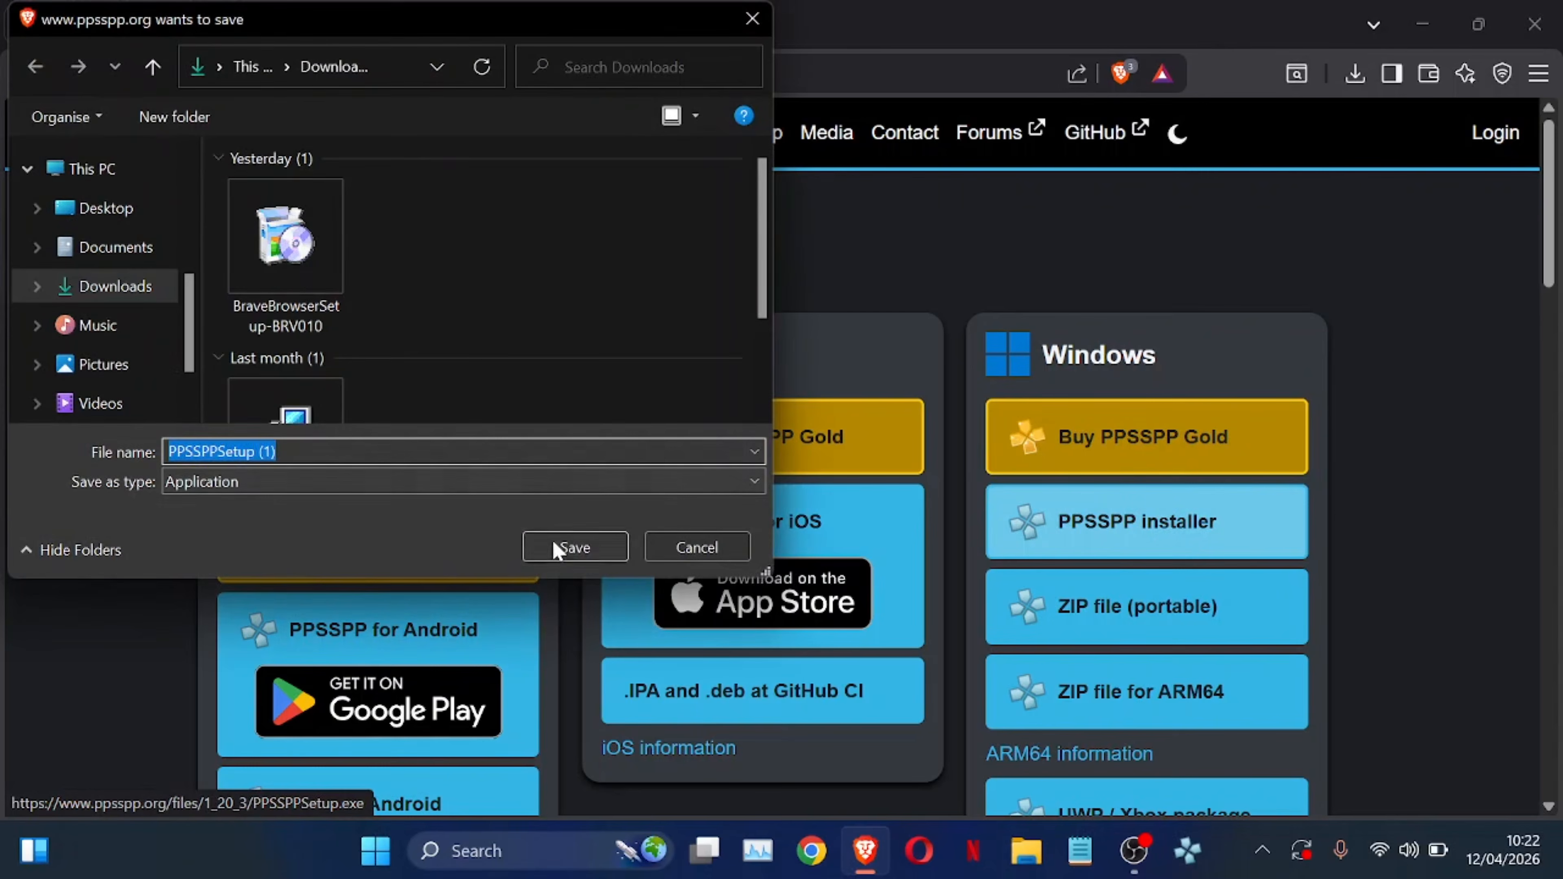
pyautogui.click(569, 545)
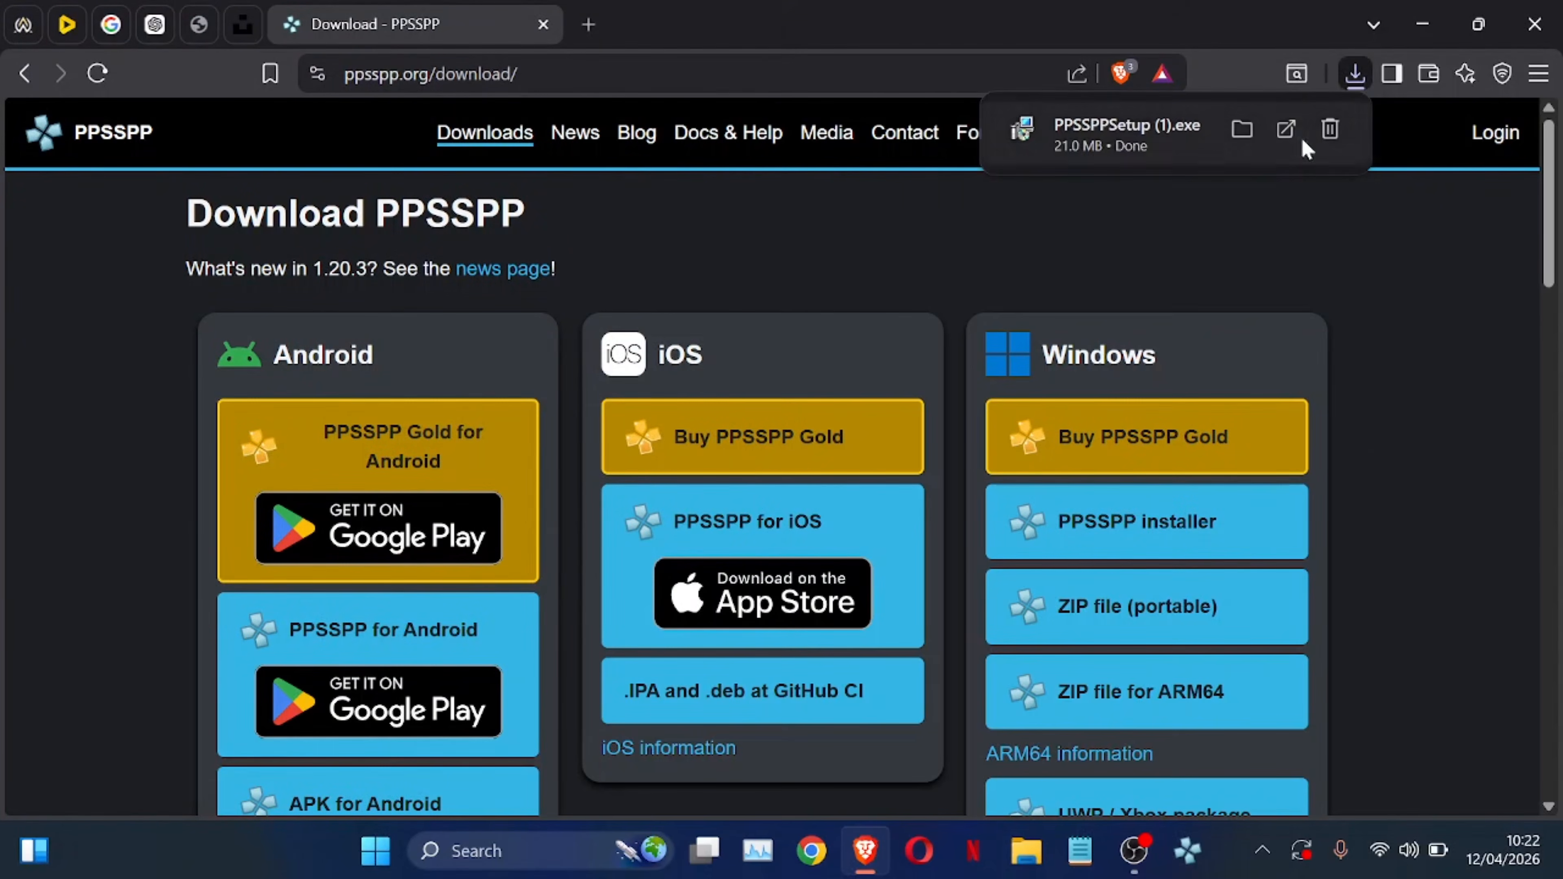
# Run the downloaded PPSSPPSetup (1) installer, install PPSSPP, and finish with View README.txt off and Launch PPSSPP on
pyautogui.click(1241, 140)
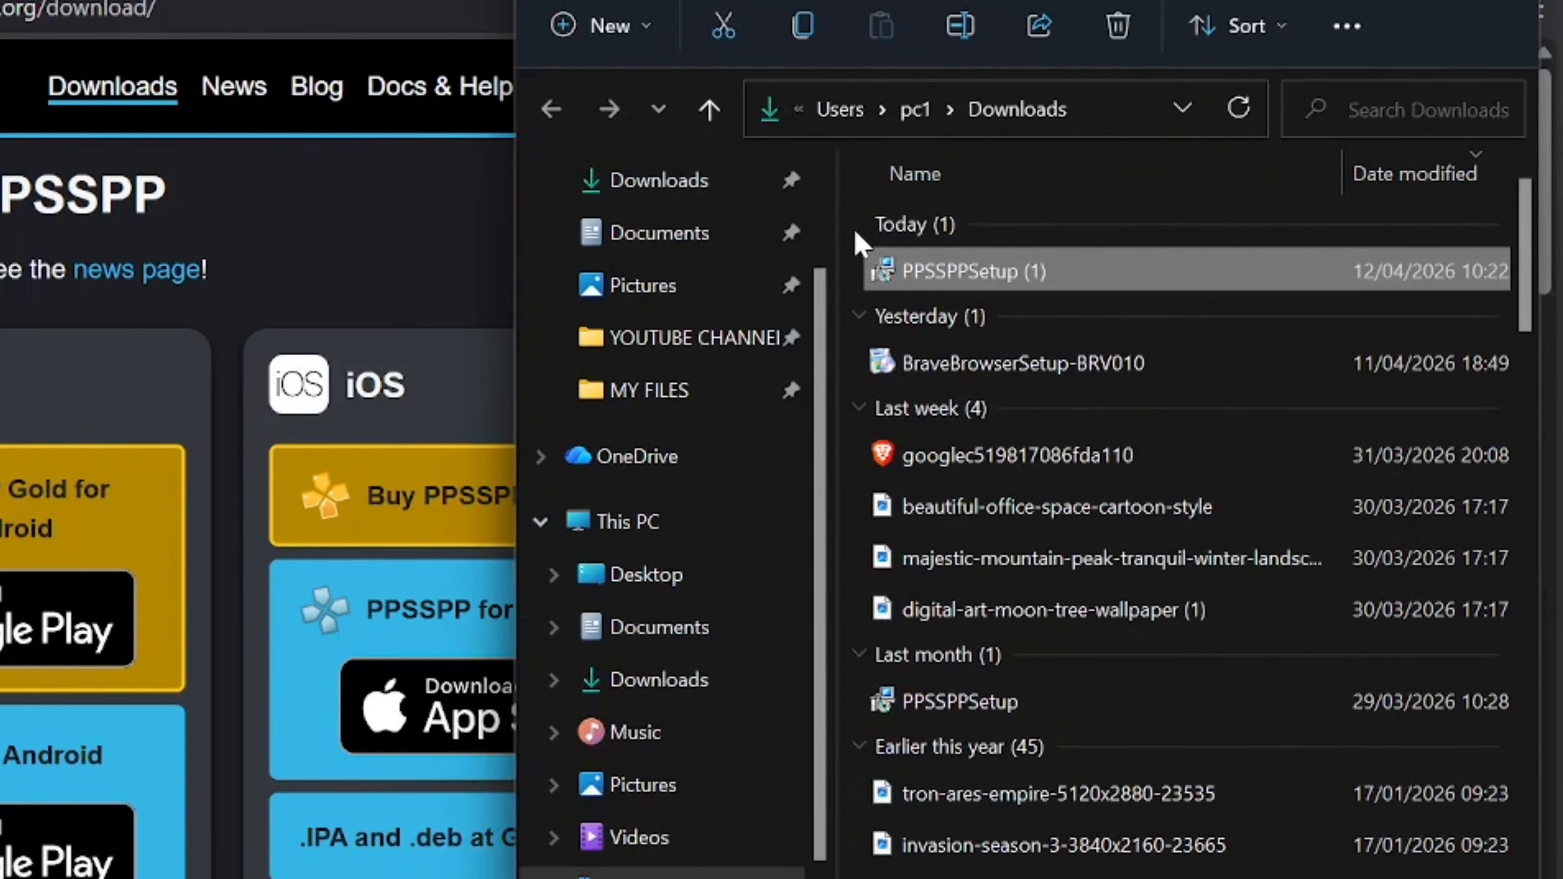
pyautogui.doubleClick(991, 271)
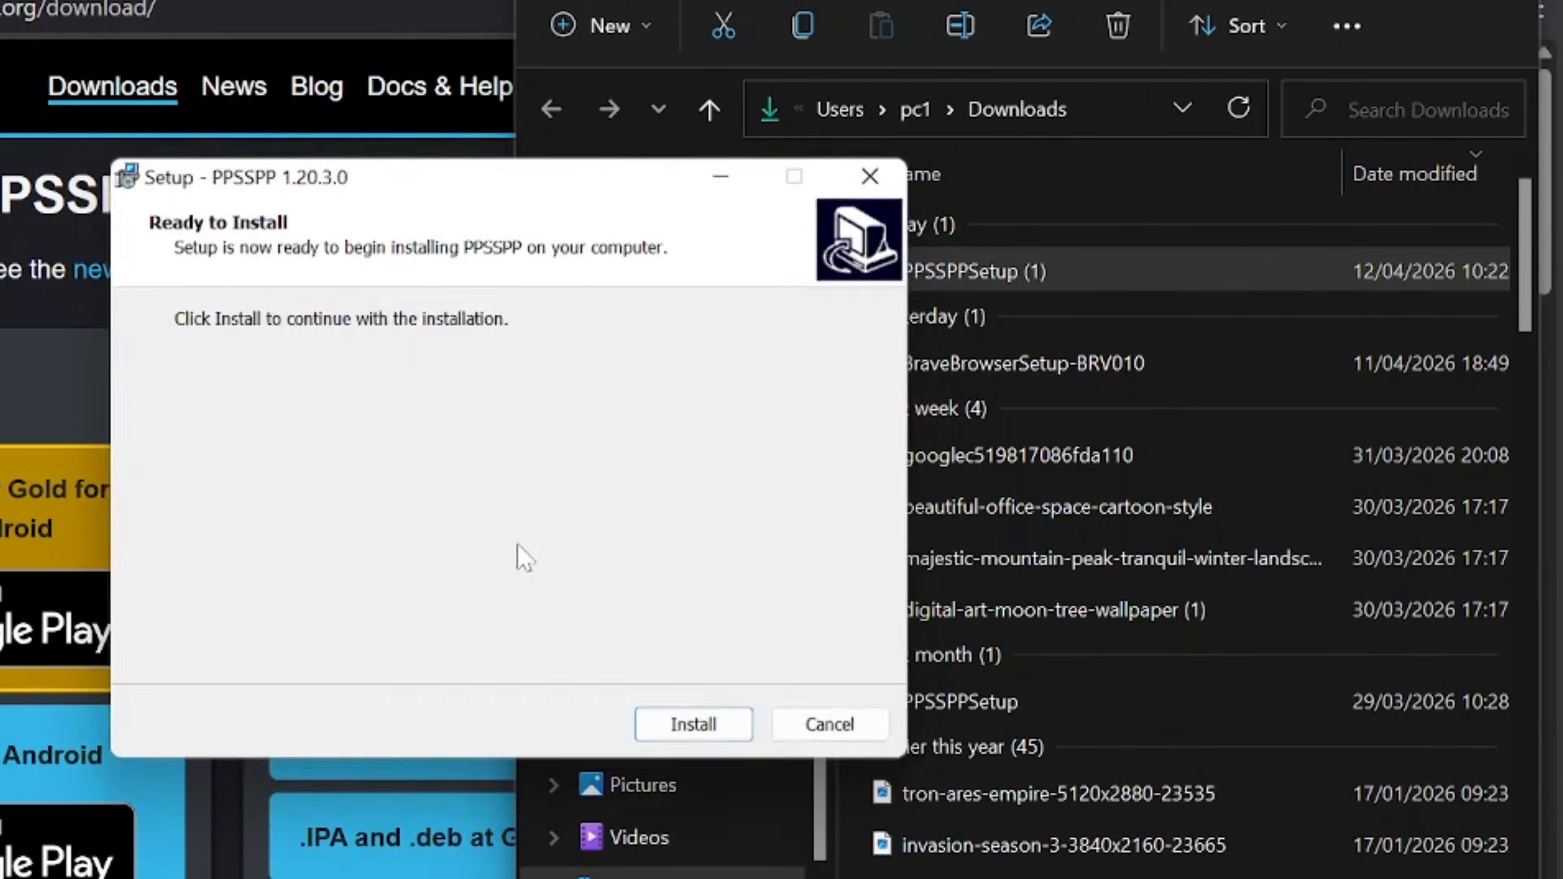
pyautogui.click(717, 727)
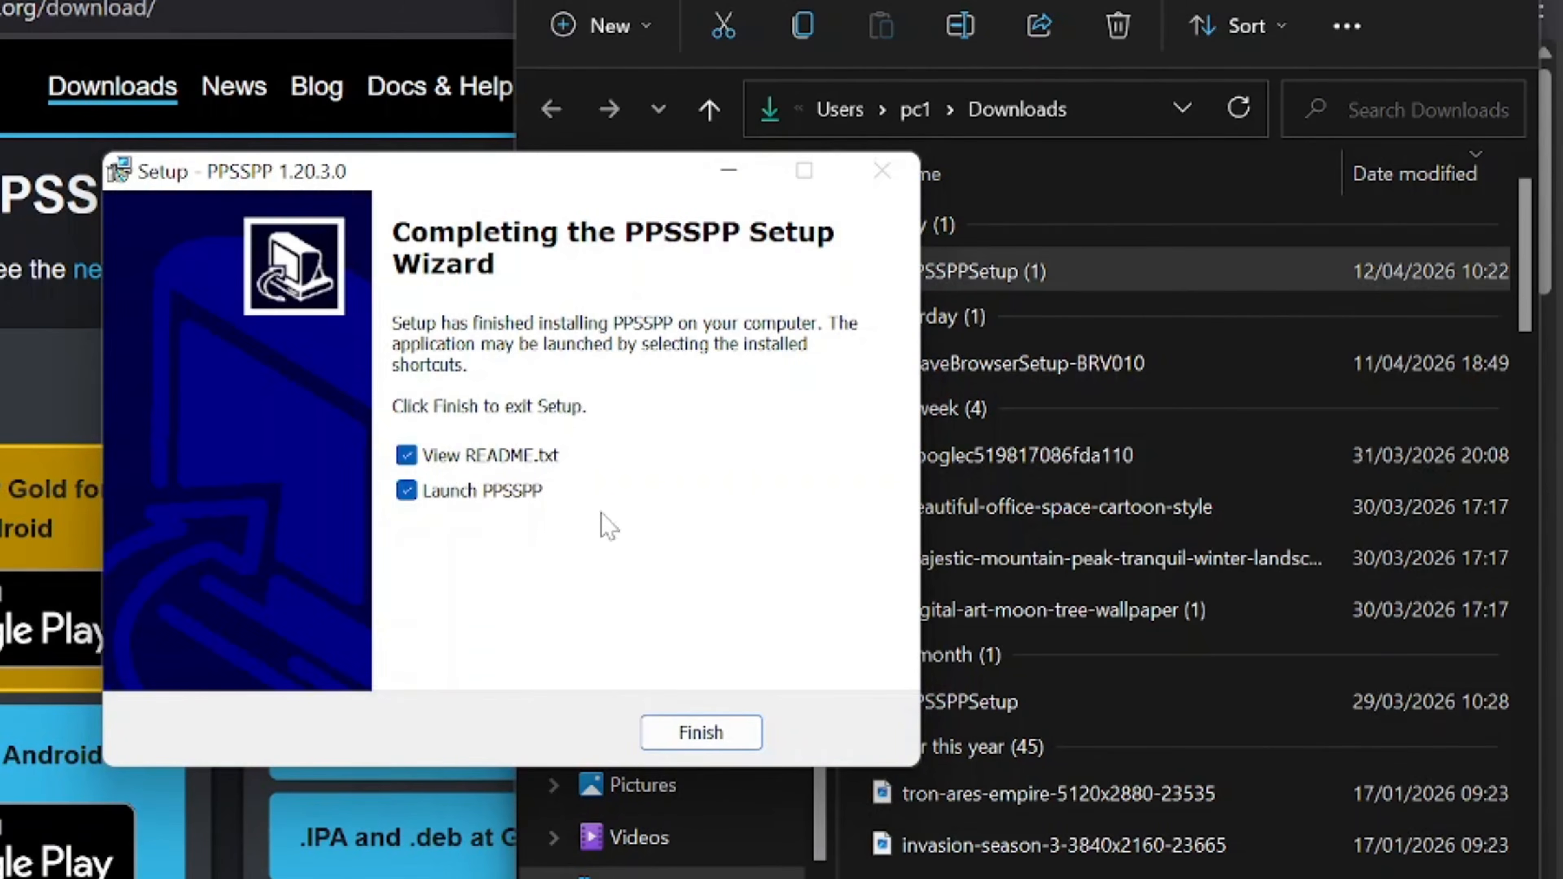
pyautogui.click(496, 454)
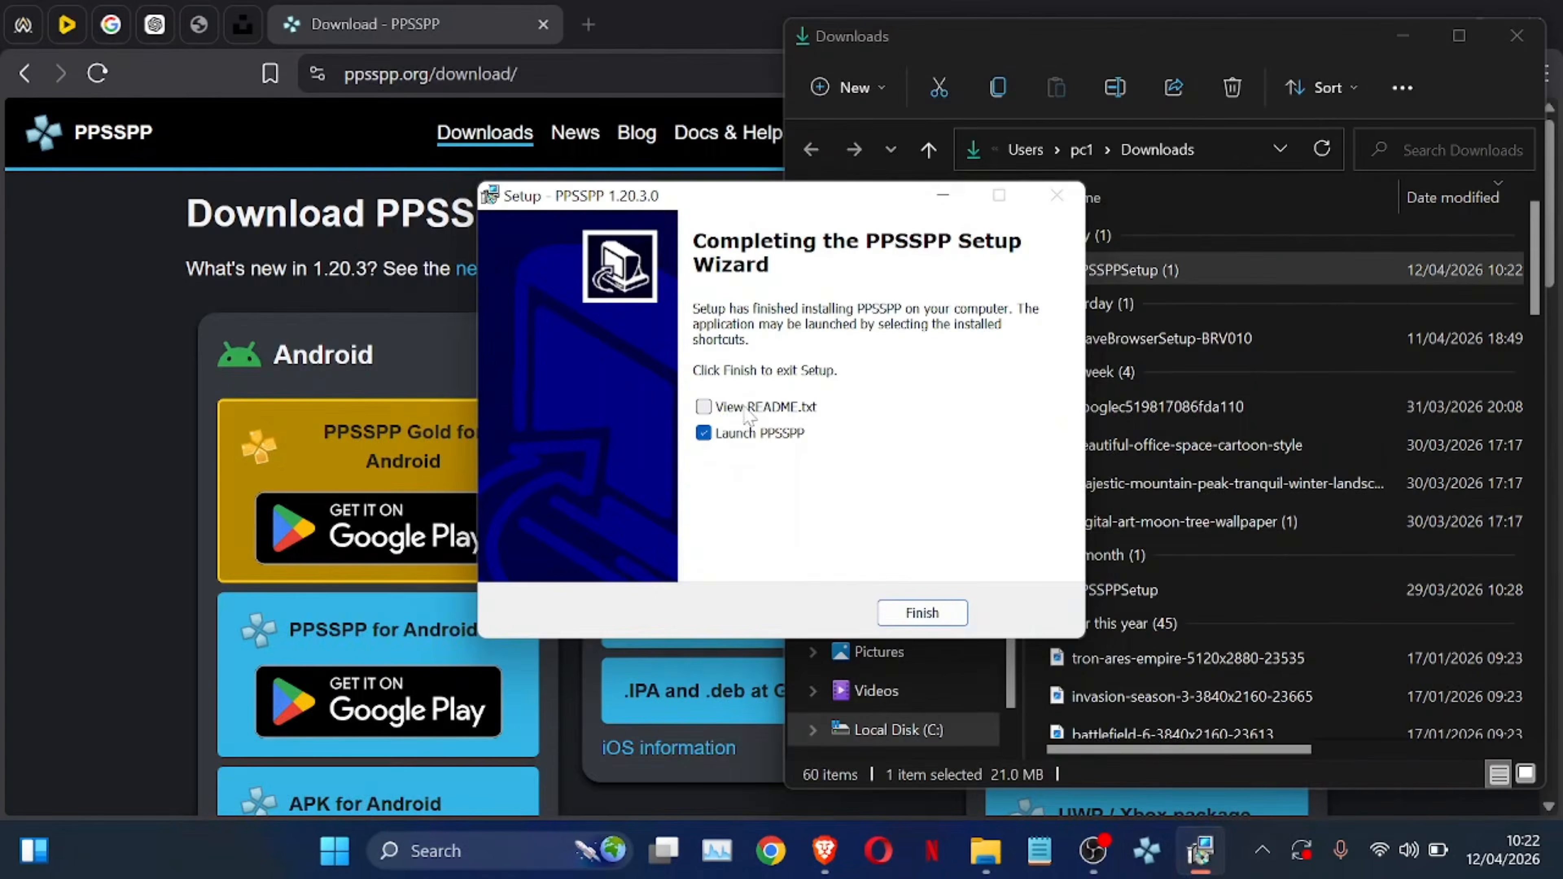
pyautogui.click(956, 615)
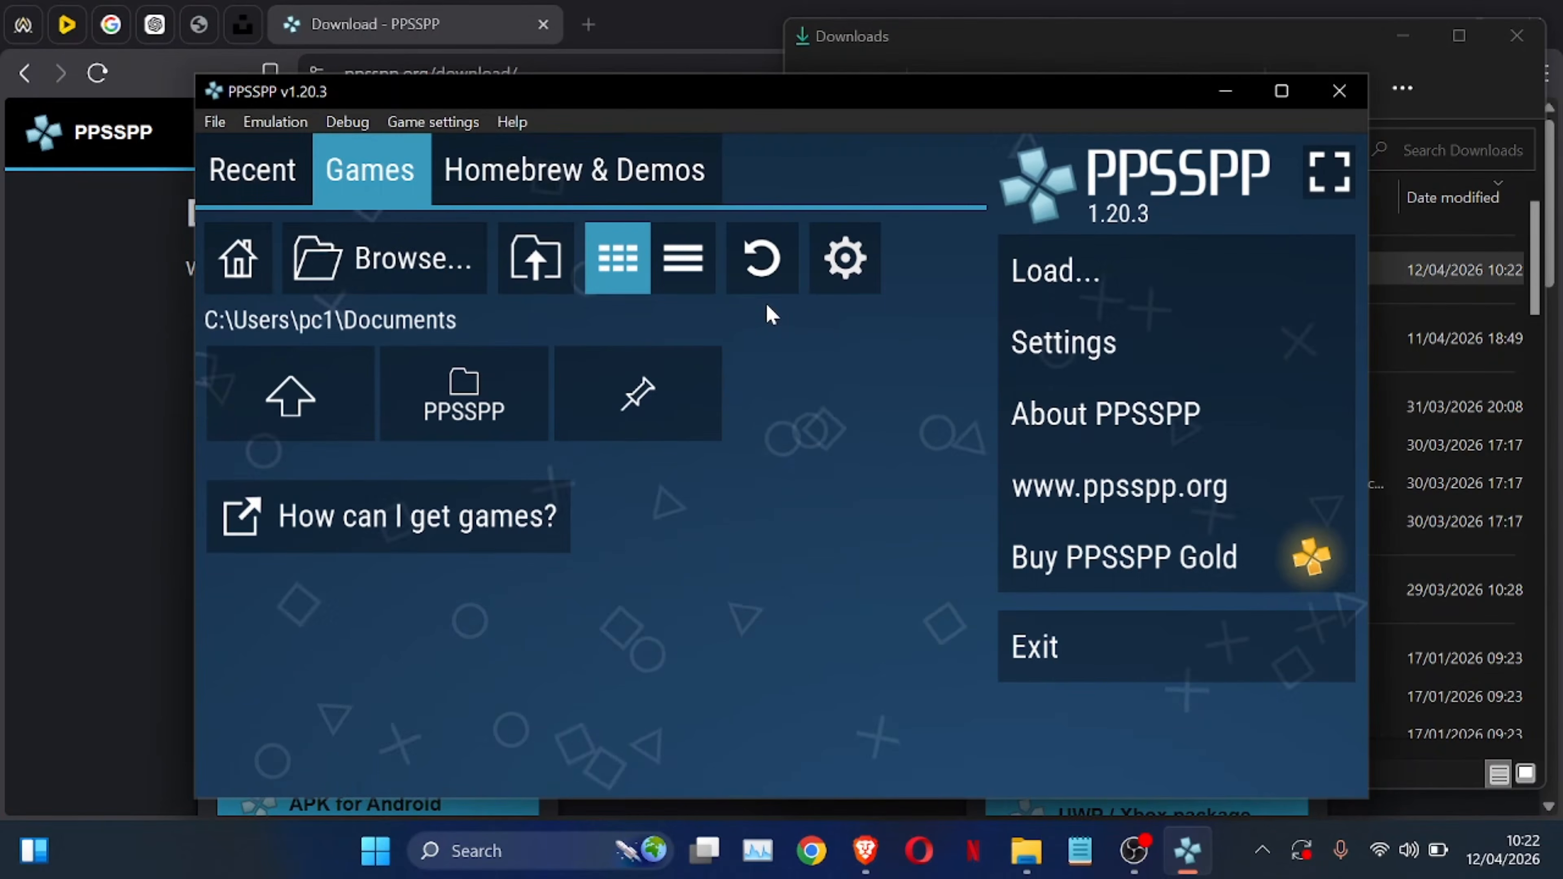
# View the contents of the PSP folder inside Documents > PPSSPP in File Explorer
pyautogui.click(1026, 851)
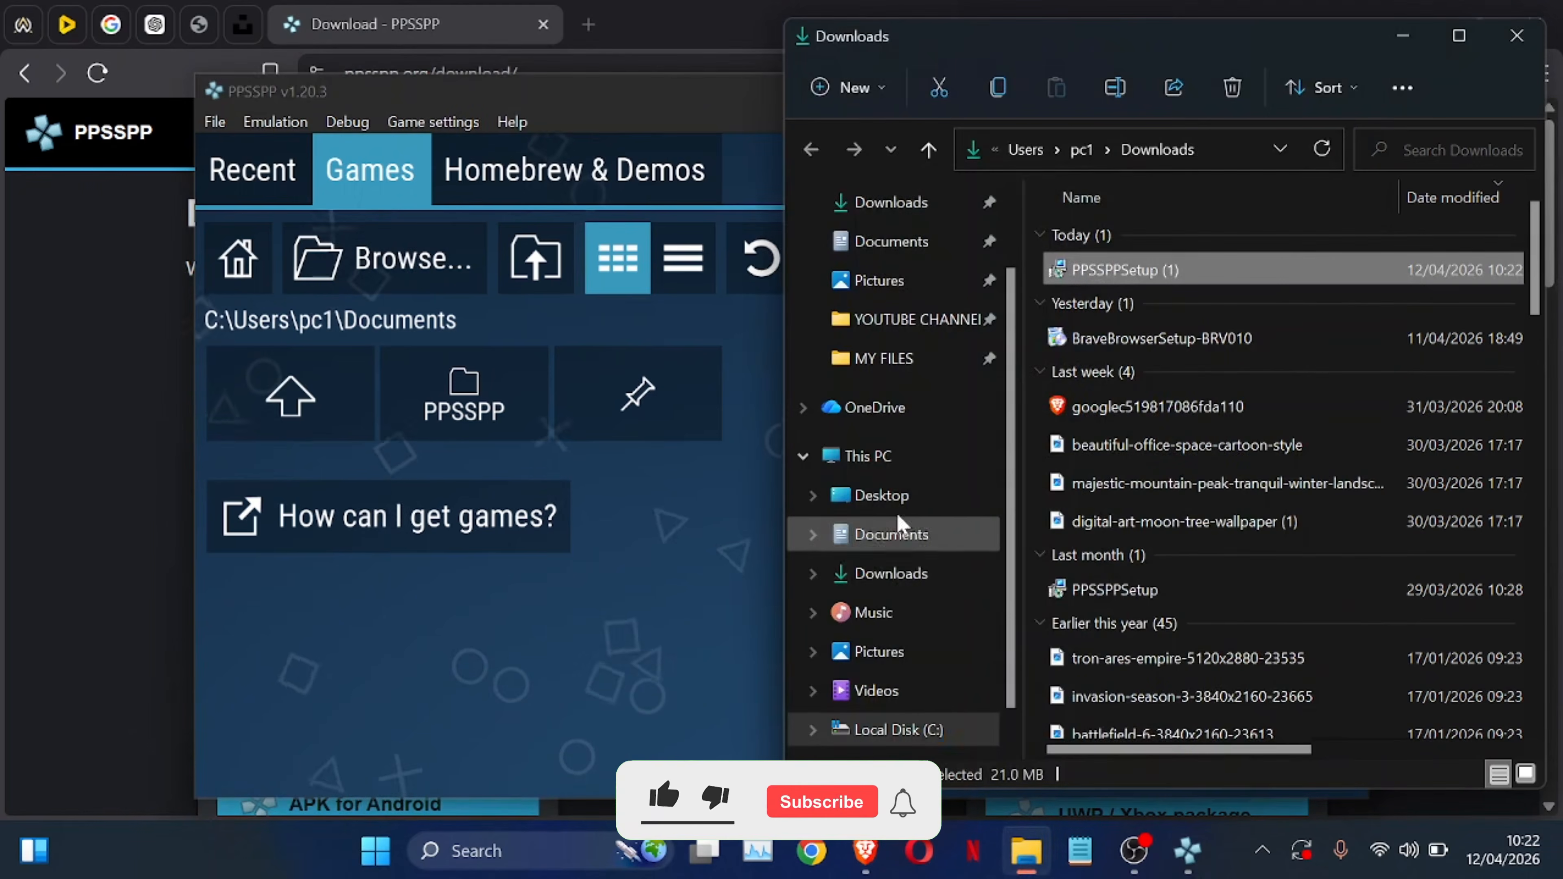
pyautogui.click(897, 535)
pyautogui.click(1008, 356)
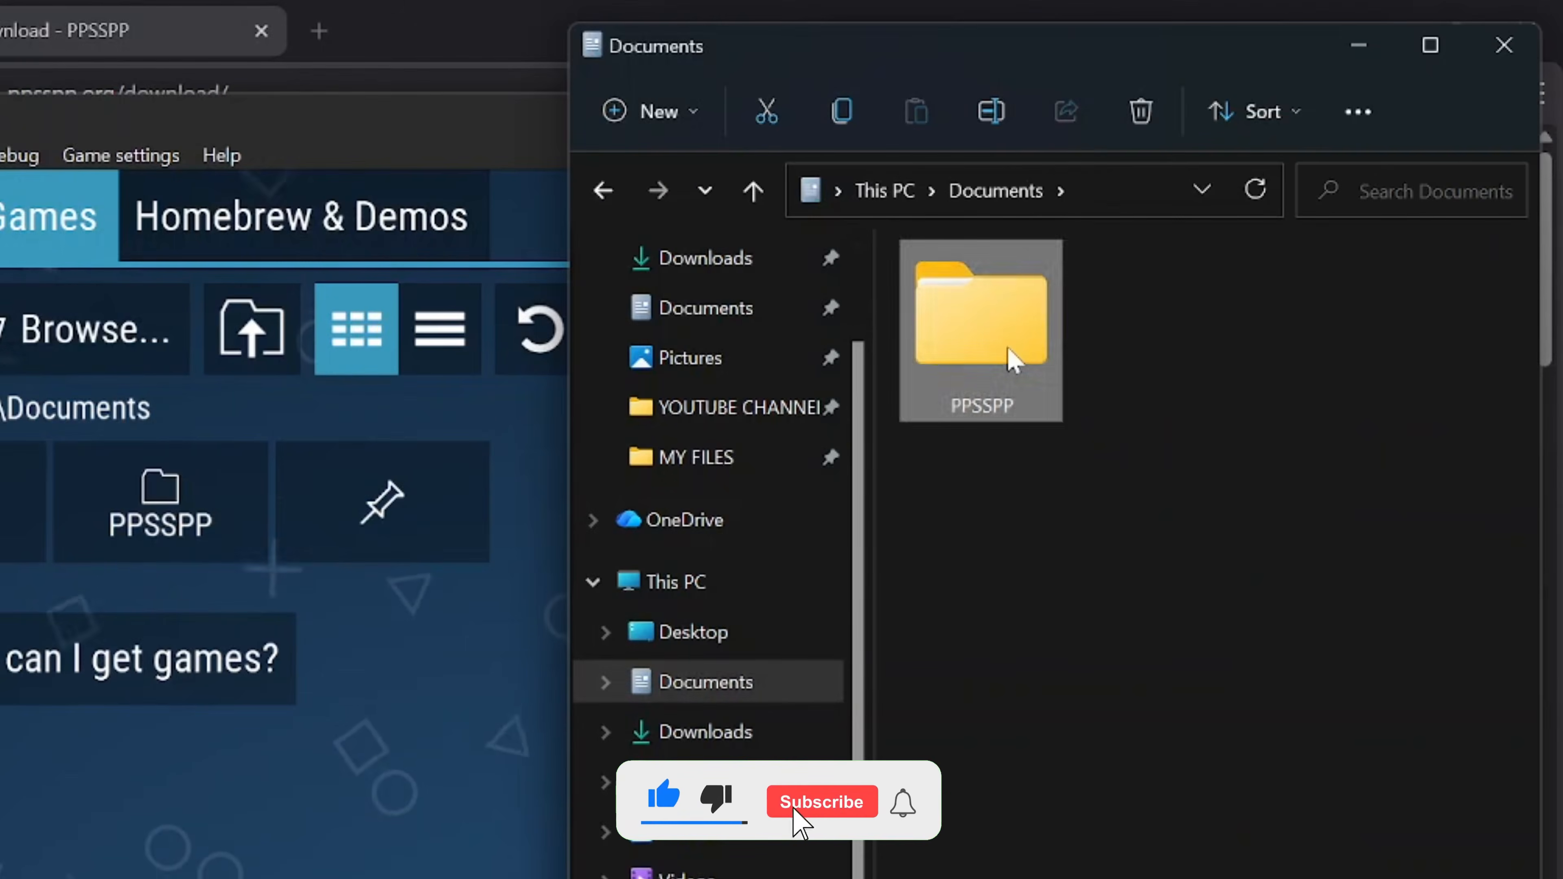
pyautogui.doubleClick(1033, 307)
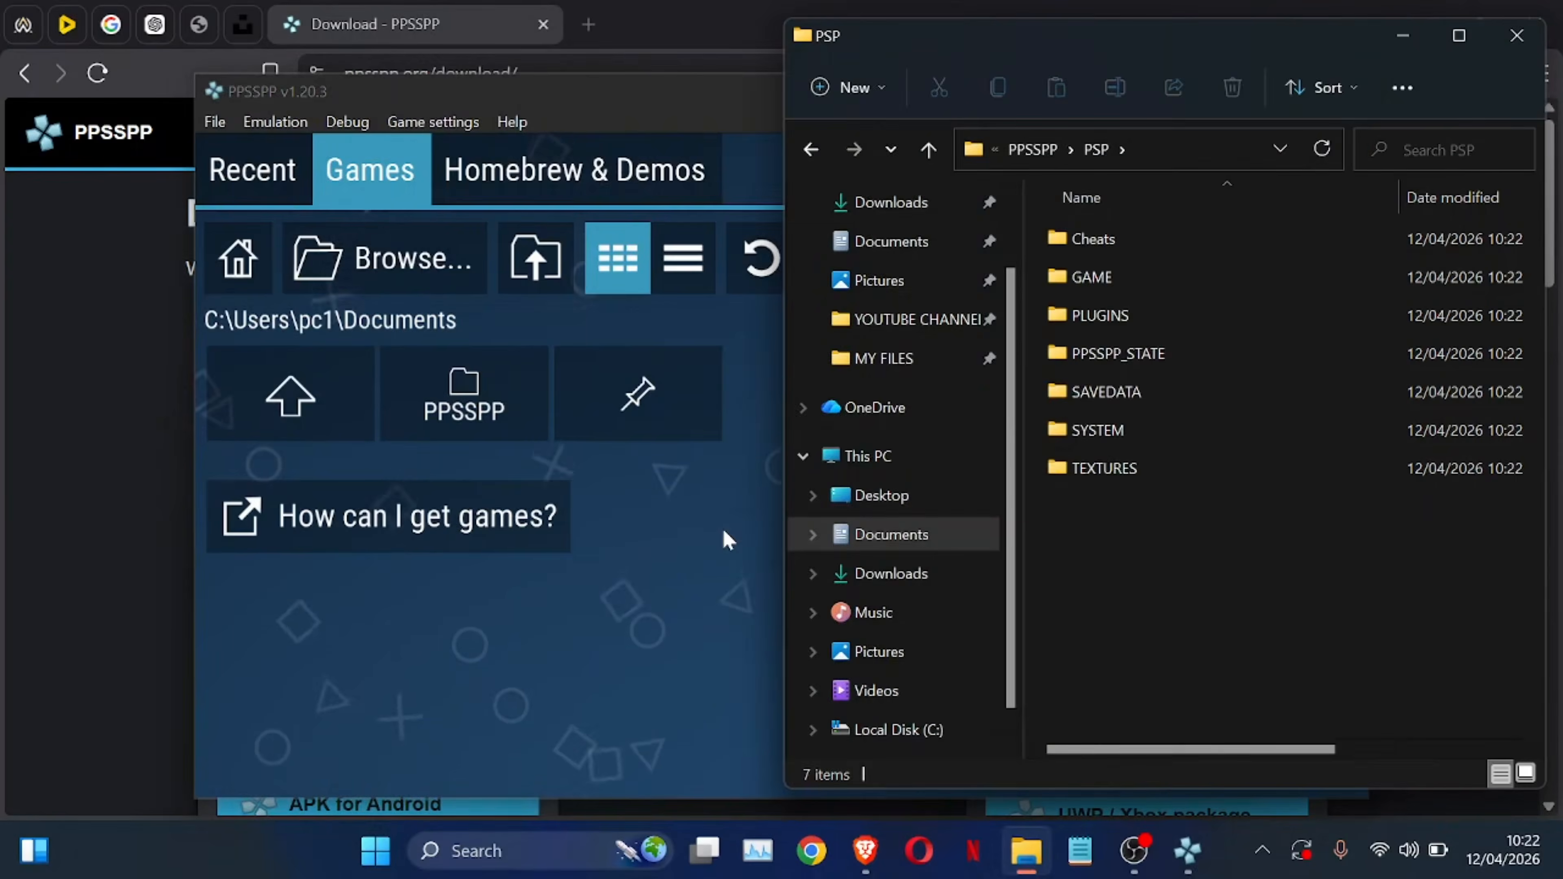
# Move the PPSSPP window toward the upper right of the desktop and close the PSP folder's window
pyautogui.click(498, 690)
pyautogui.moveTo(969, 101); pyautogui.dragTo(1147, 36)
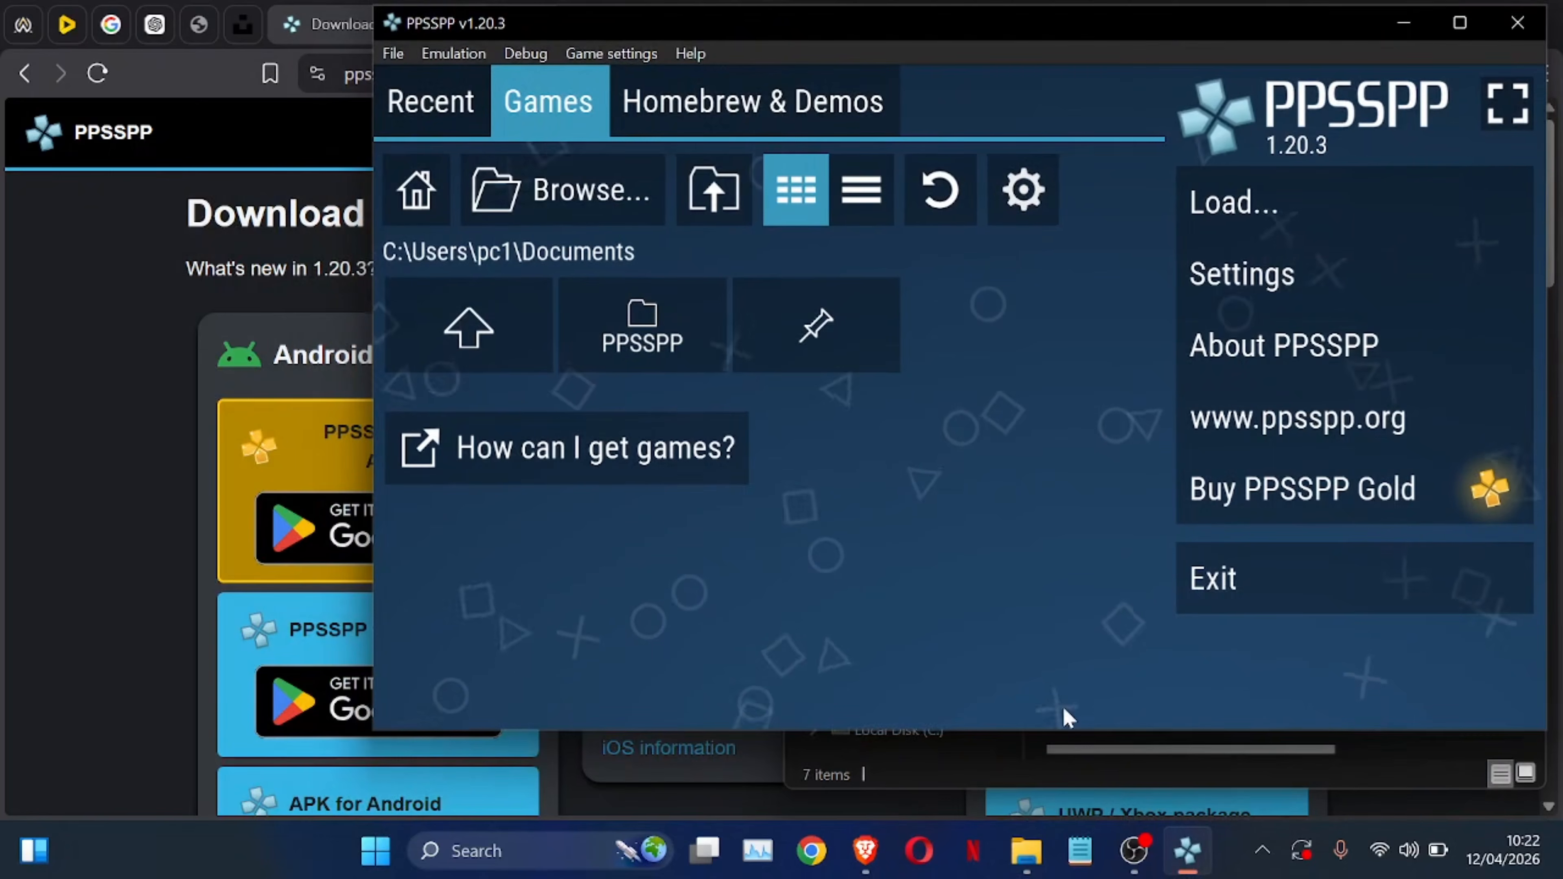
pyautogui.click(1382, 750)
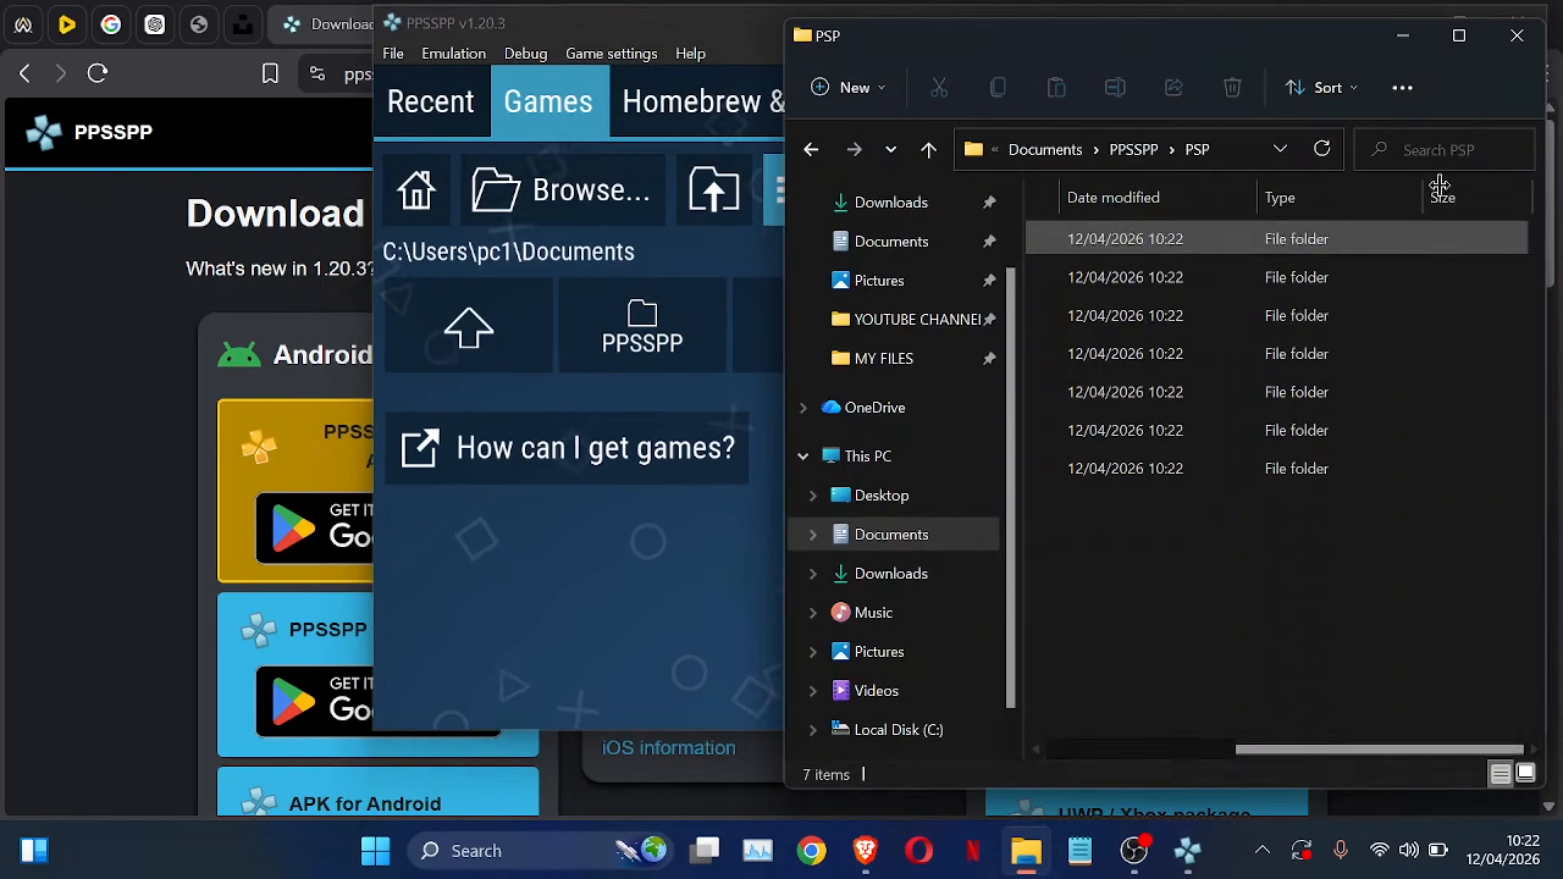
pyautogui.click(1517, 30)
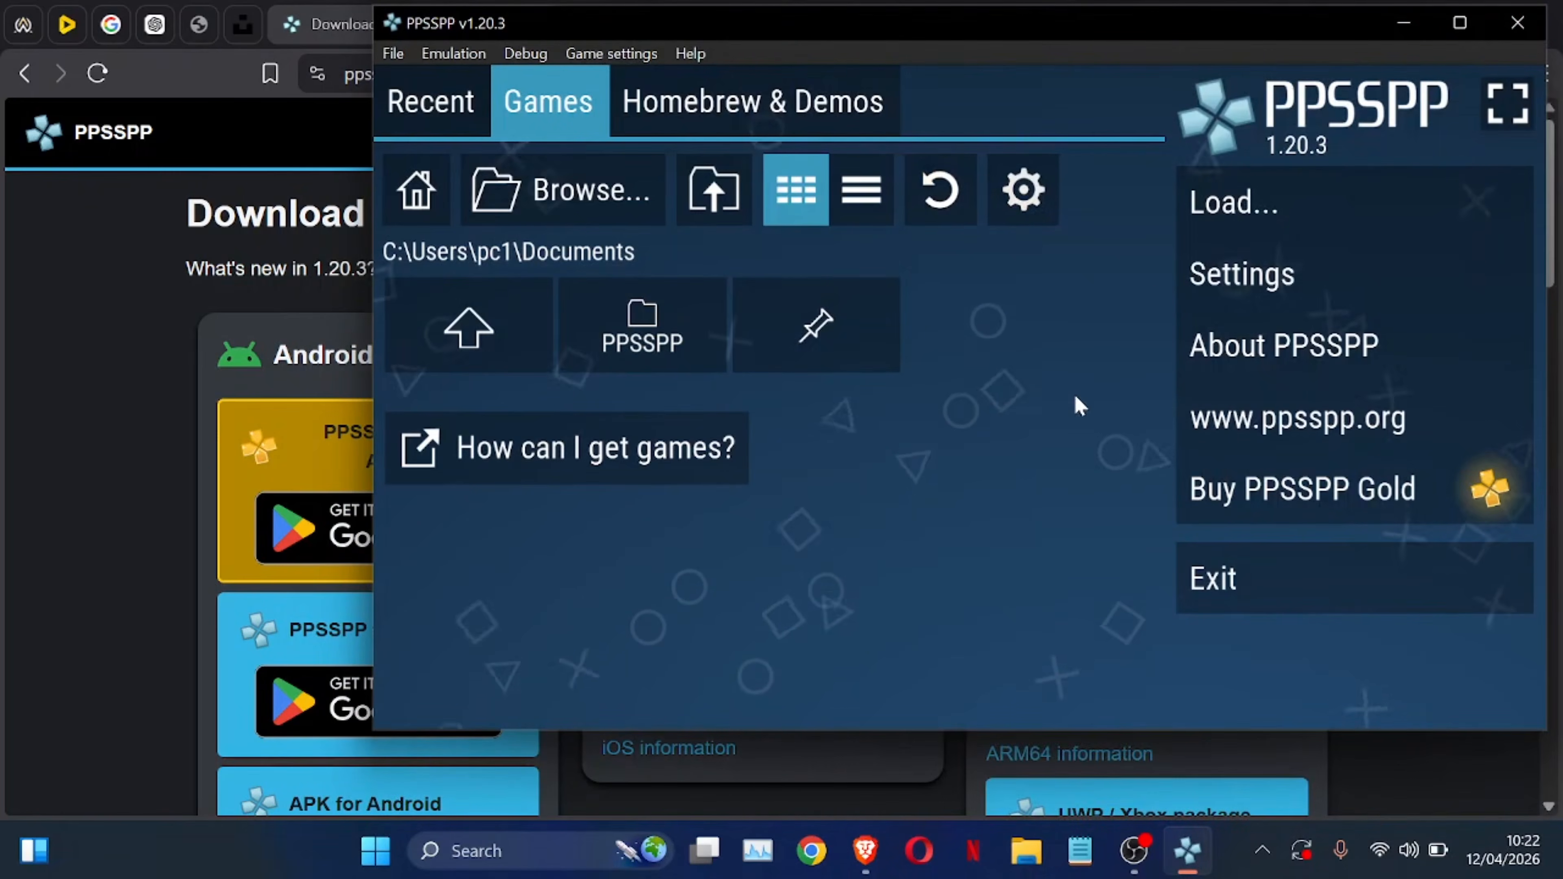
# Close the web browser along with all of its open tabs
pyautogui.click(9, 499)
pyautogui.click(1537, 10)
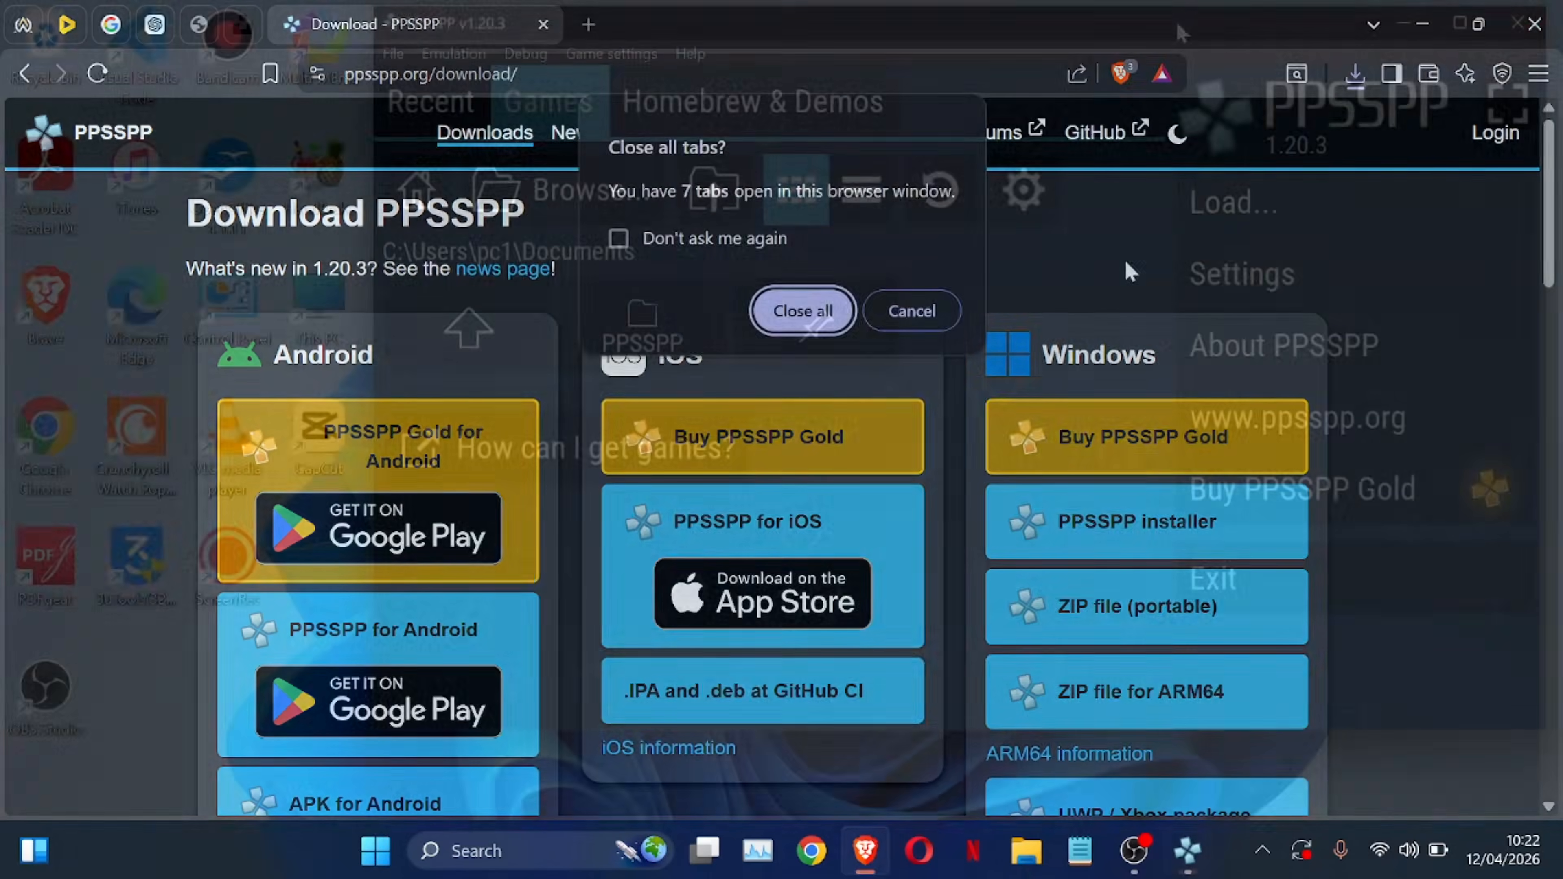
pyautogui.click(803, 311)
# Copy the Tekken 6 (USA) archive from the Fighting Games folder in MY FILES > ALL PSP GAMES
pyautogui.click(1035, 868)
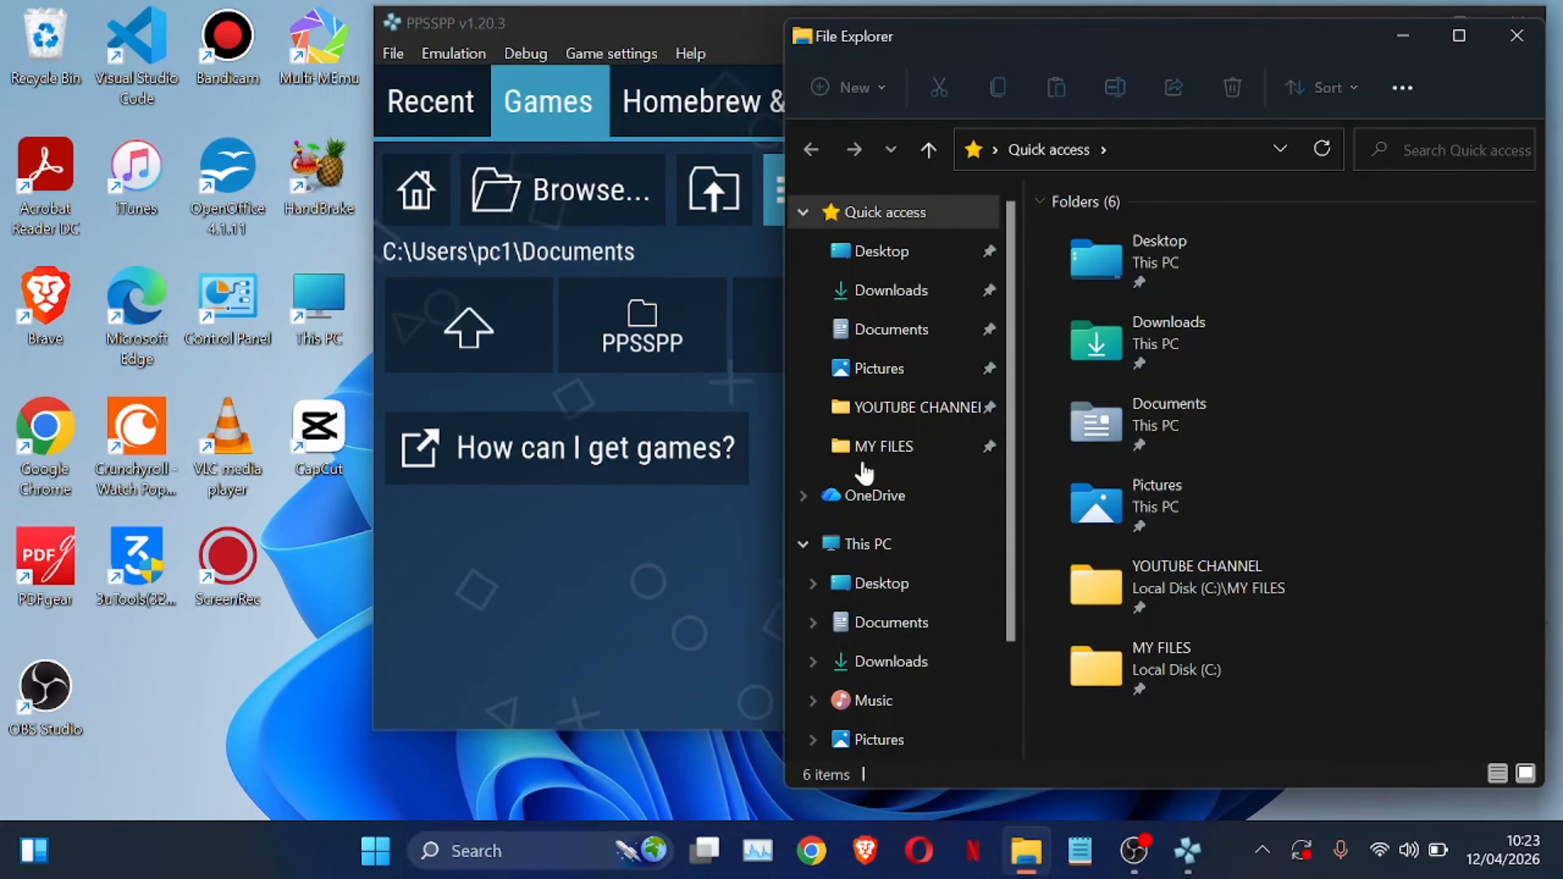
pyautogui.click(892, 446)
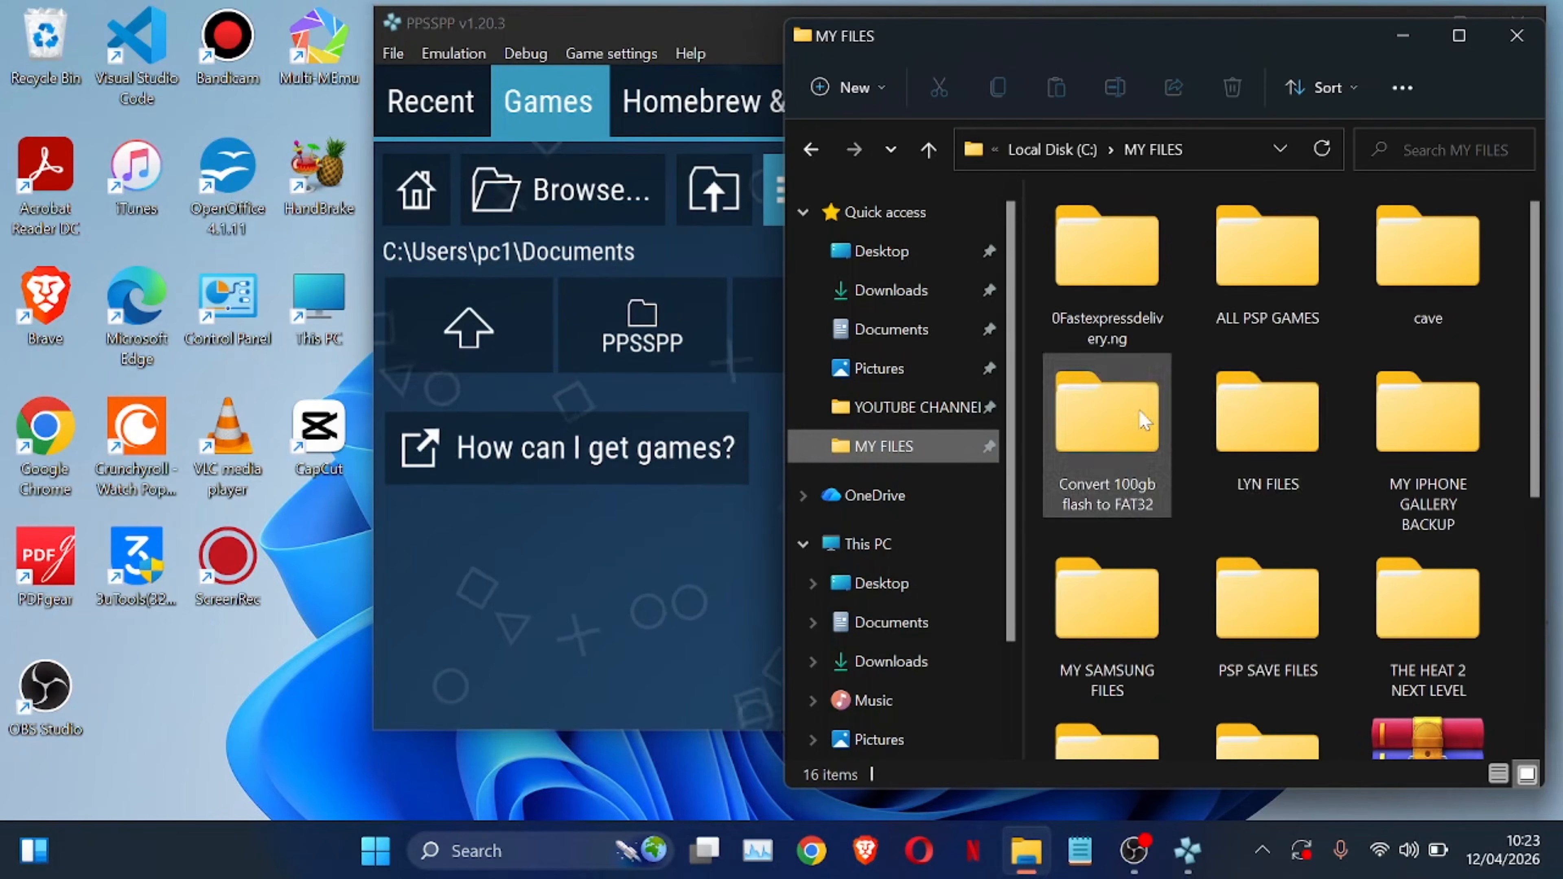
pyautogui.click(1278, 298)
pyautogui.doubleClick(1278, 298)
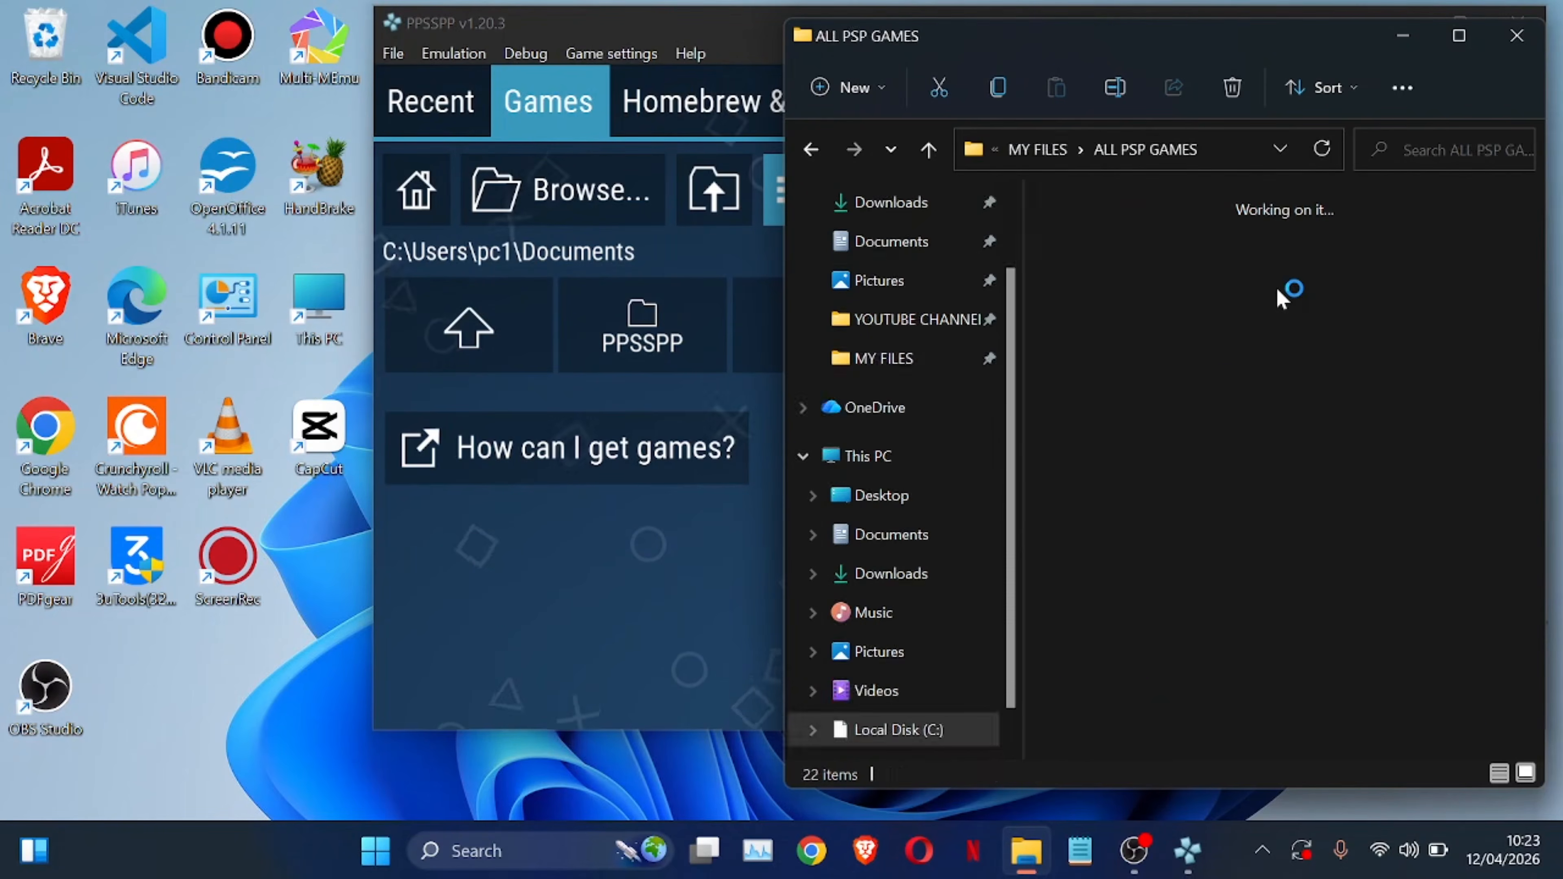
pyautogui.doubleClick(1088, 247)
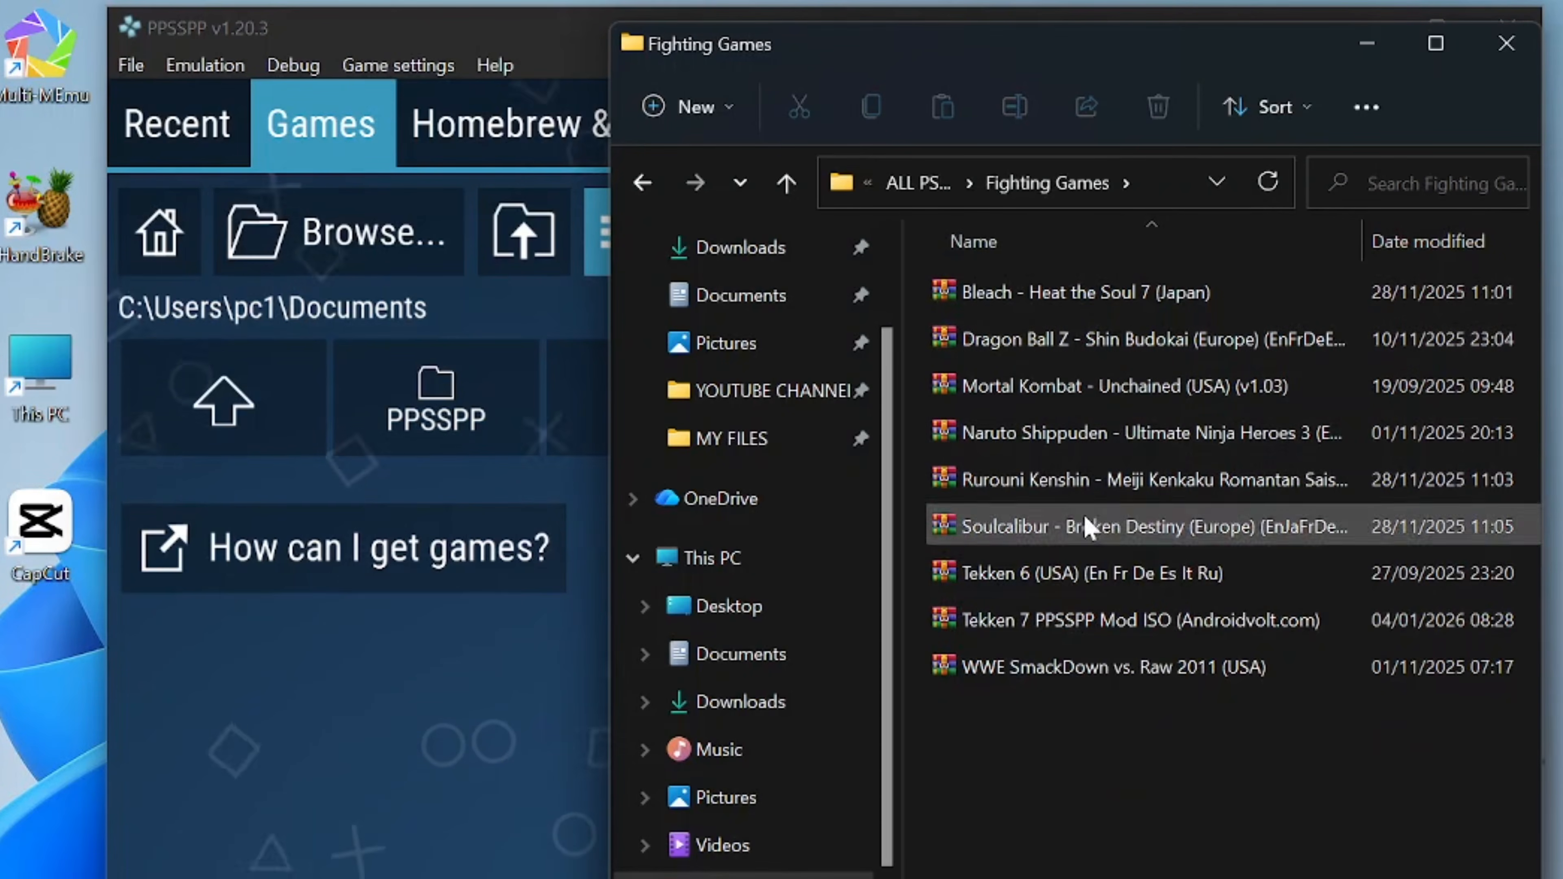
pyautogui.click(1094, 577)
pyautogui.hotkey('ctrl', 'c')
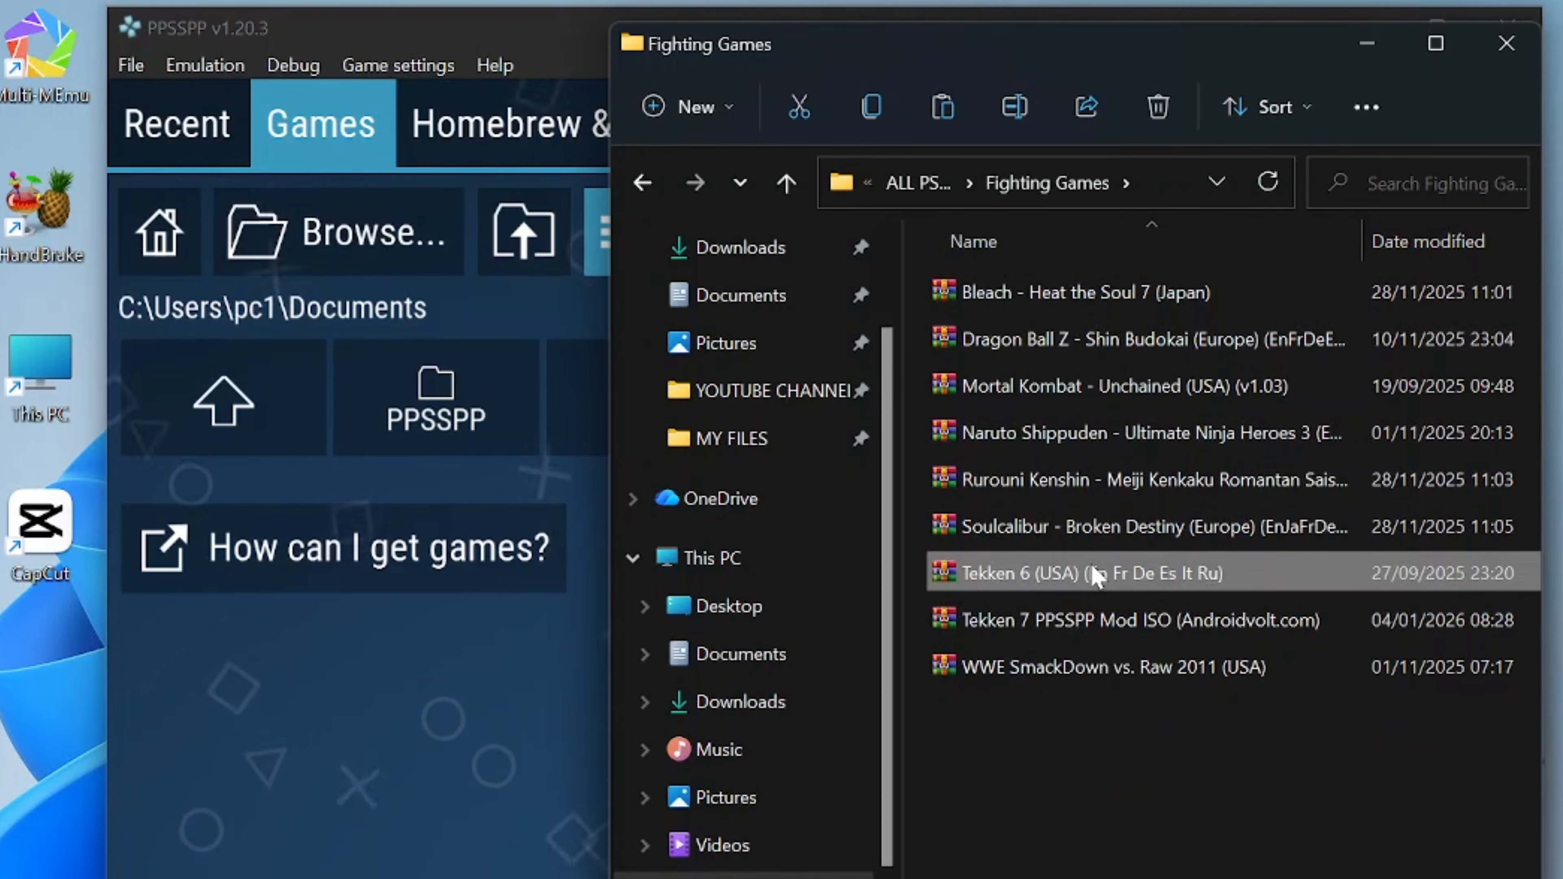
# Paste the Tekken 6 archive into the GAME folder under Documents > PPSSPP > PSP
pyautogui.click(766, 658)
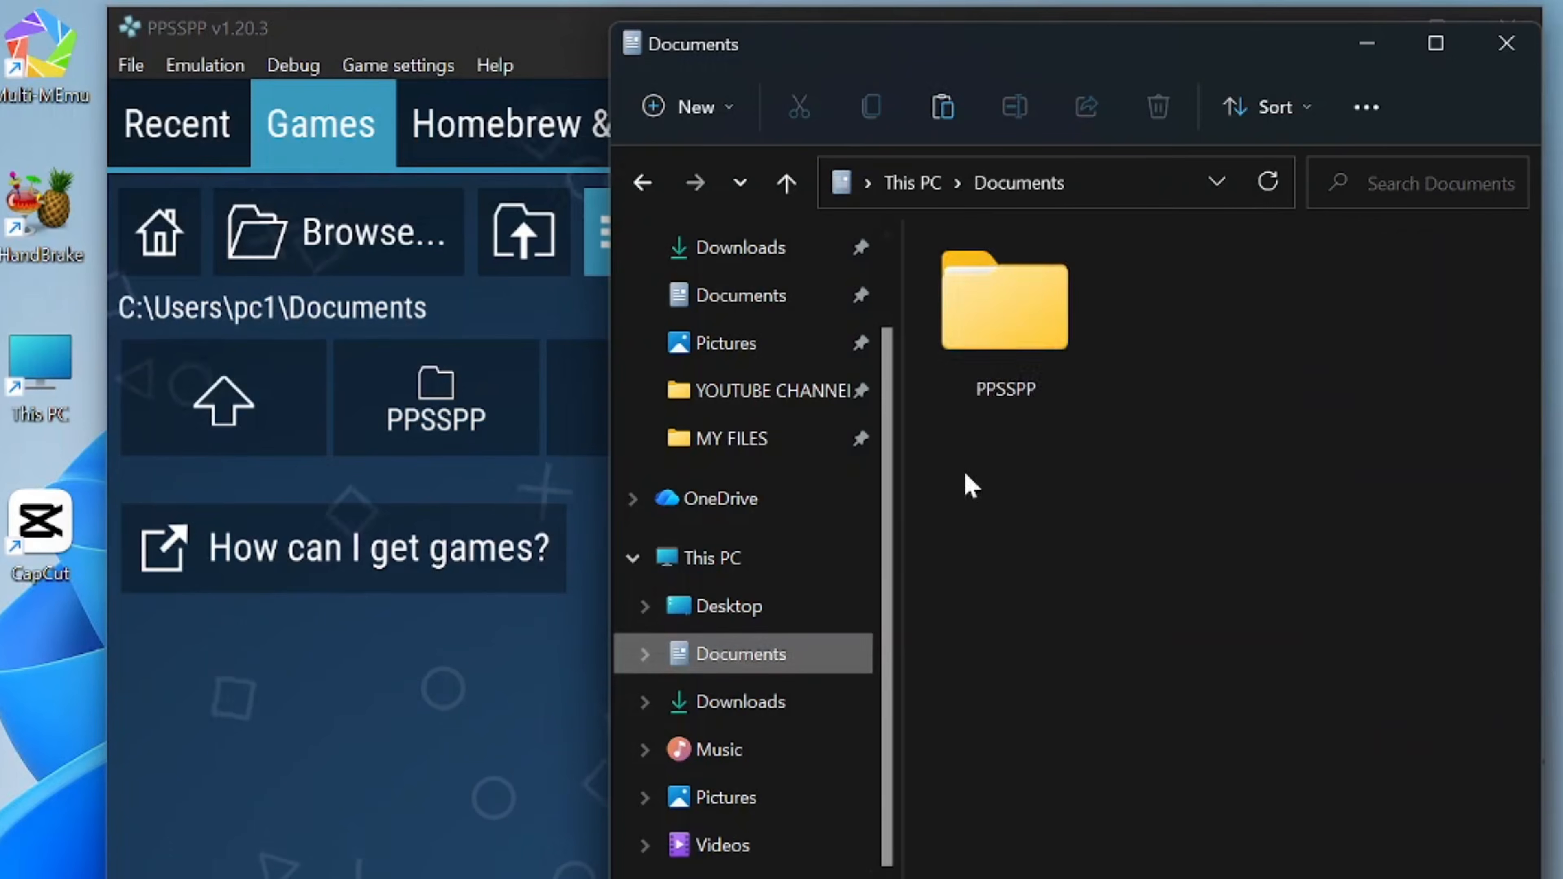
pyautogui.doubleClick(995, 360)
pyautogui.doubleClick(1031, 302)
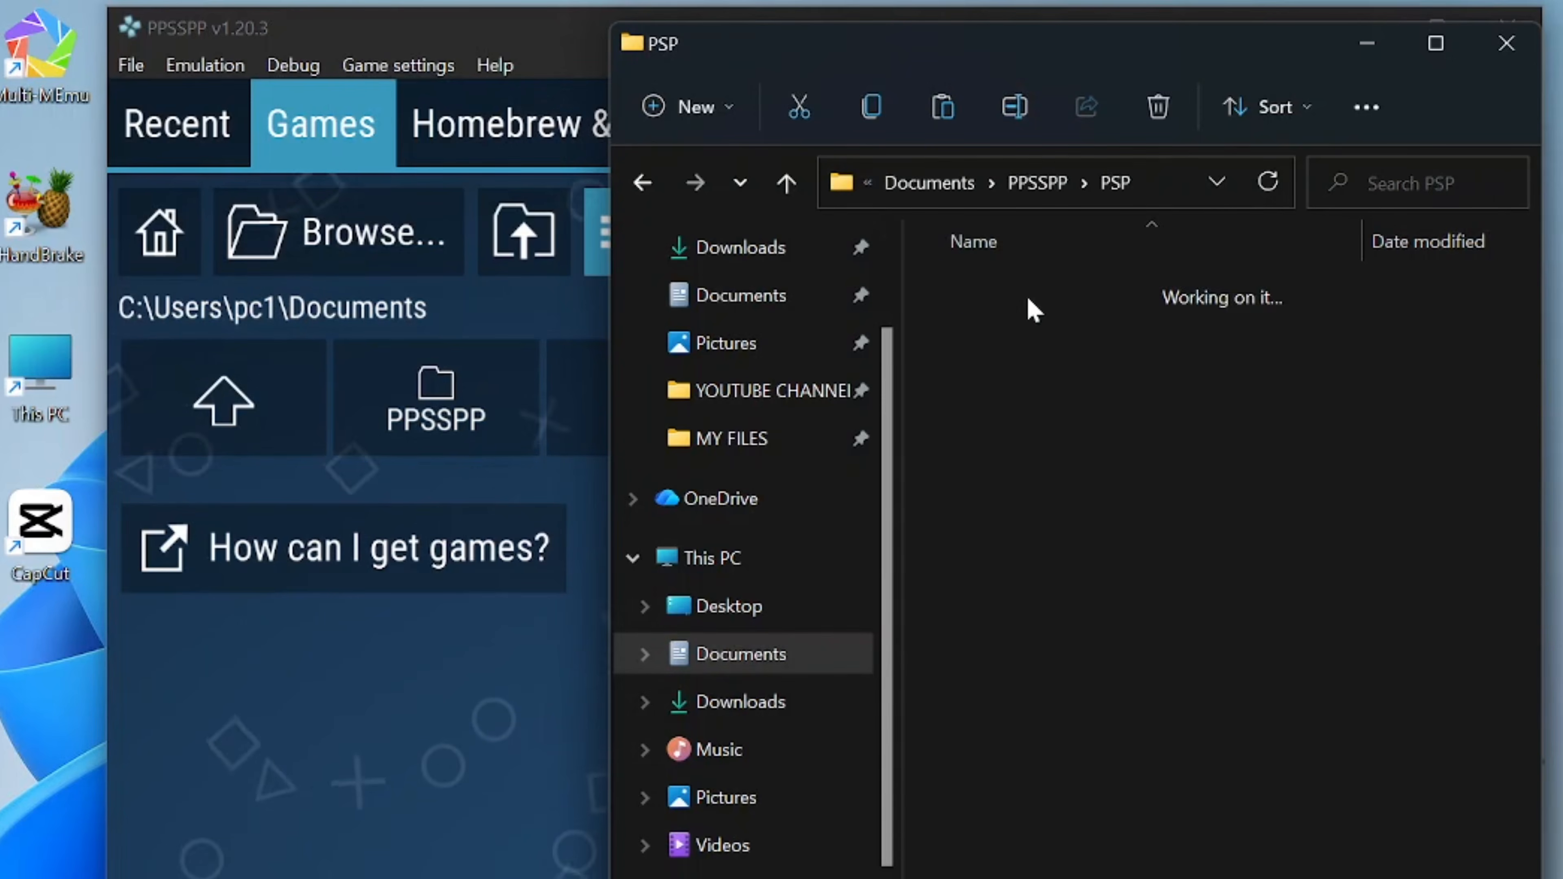
pyautogui.doubleClick(1016, 333)
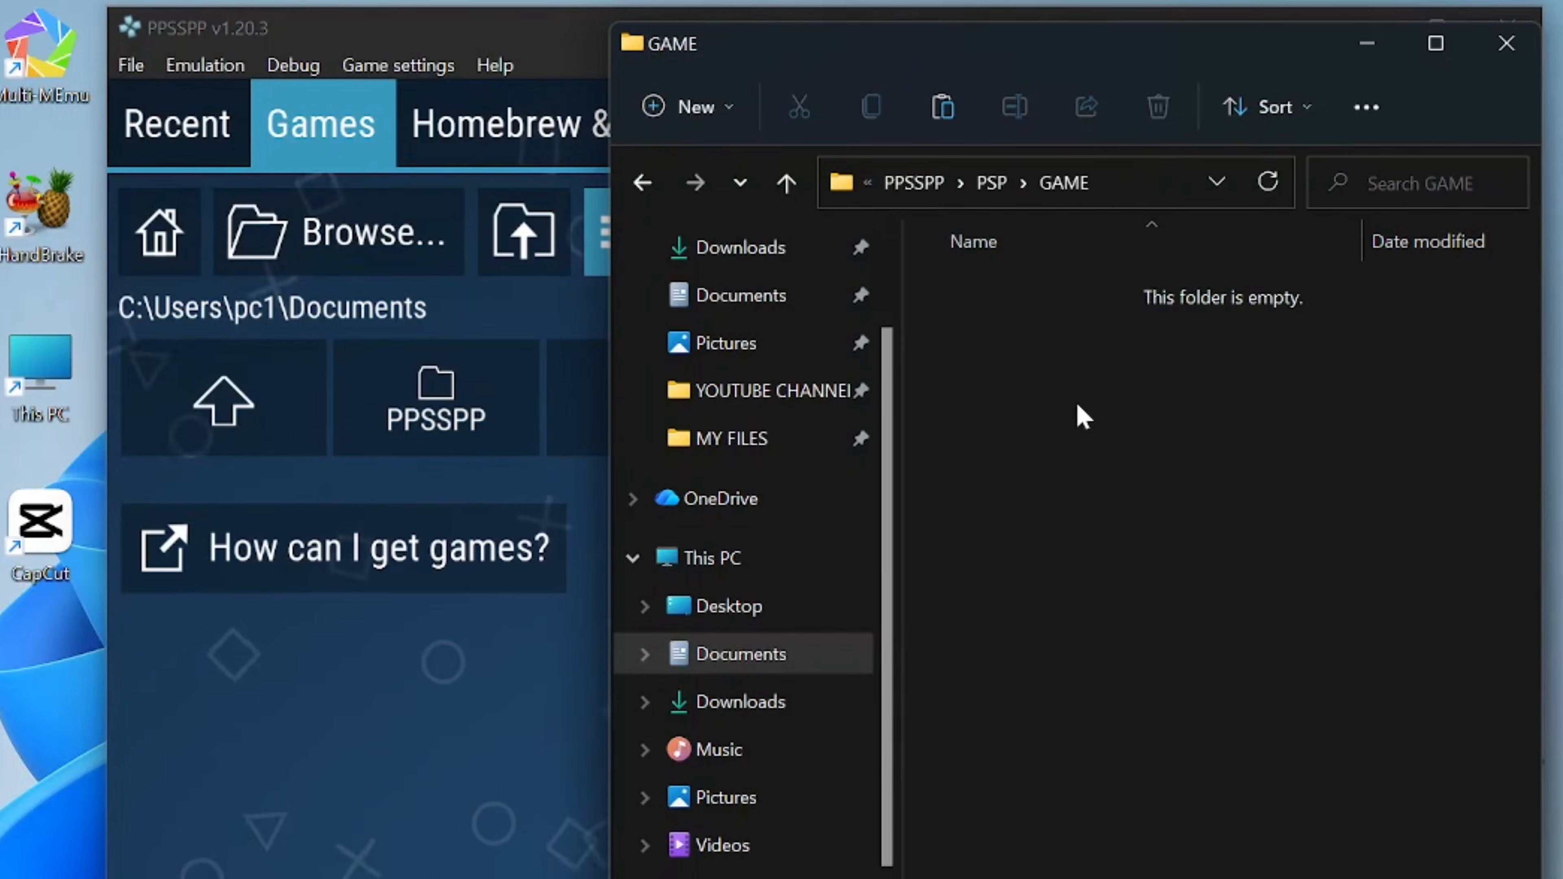
pyautogui.hotkey('ctrl', 'v')
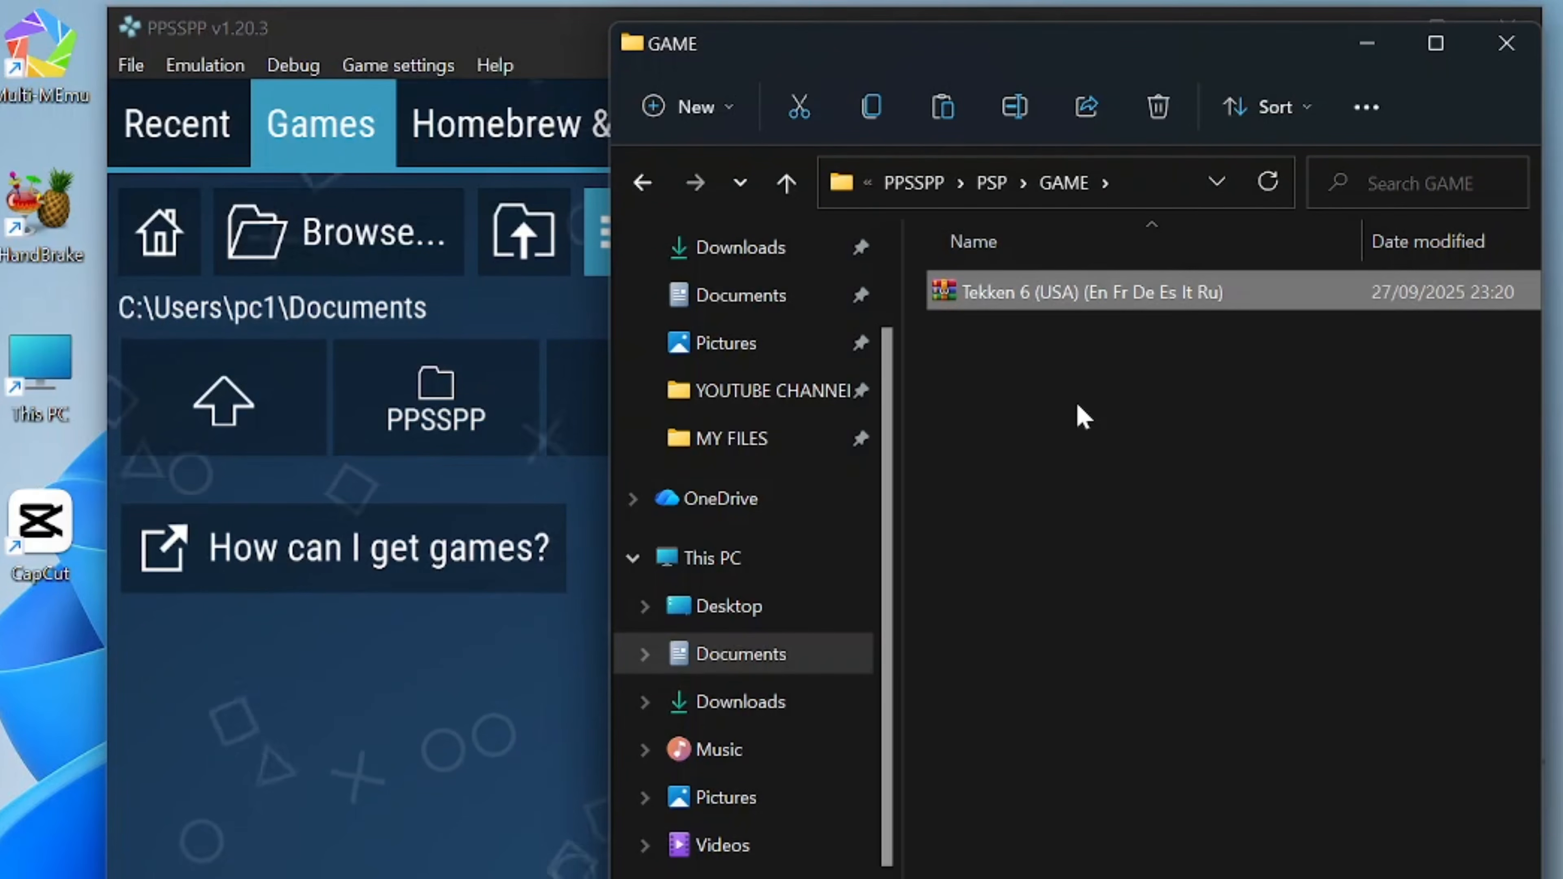
pyautogui.rightClick(1080, 293)
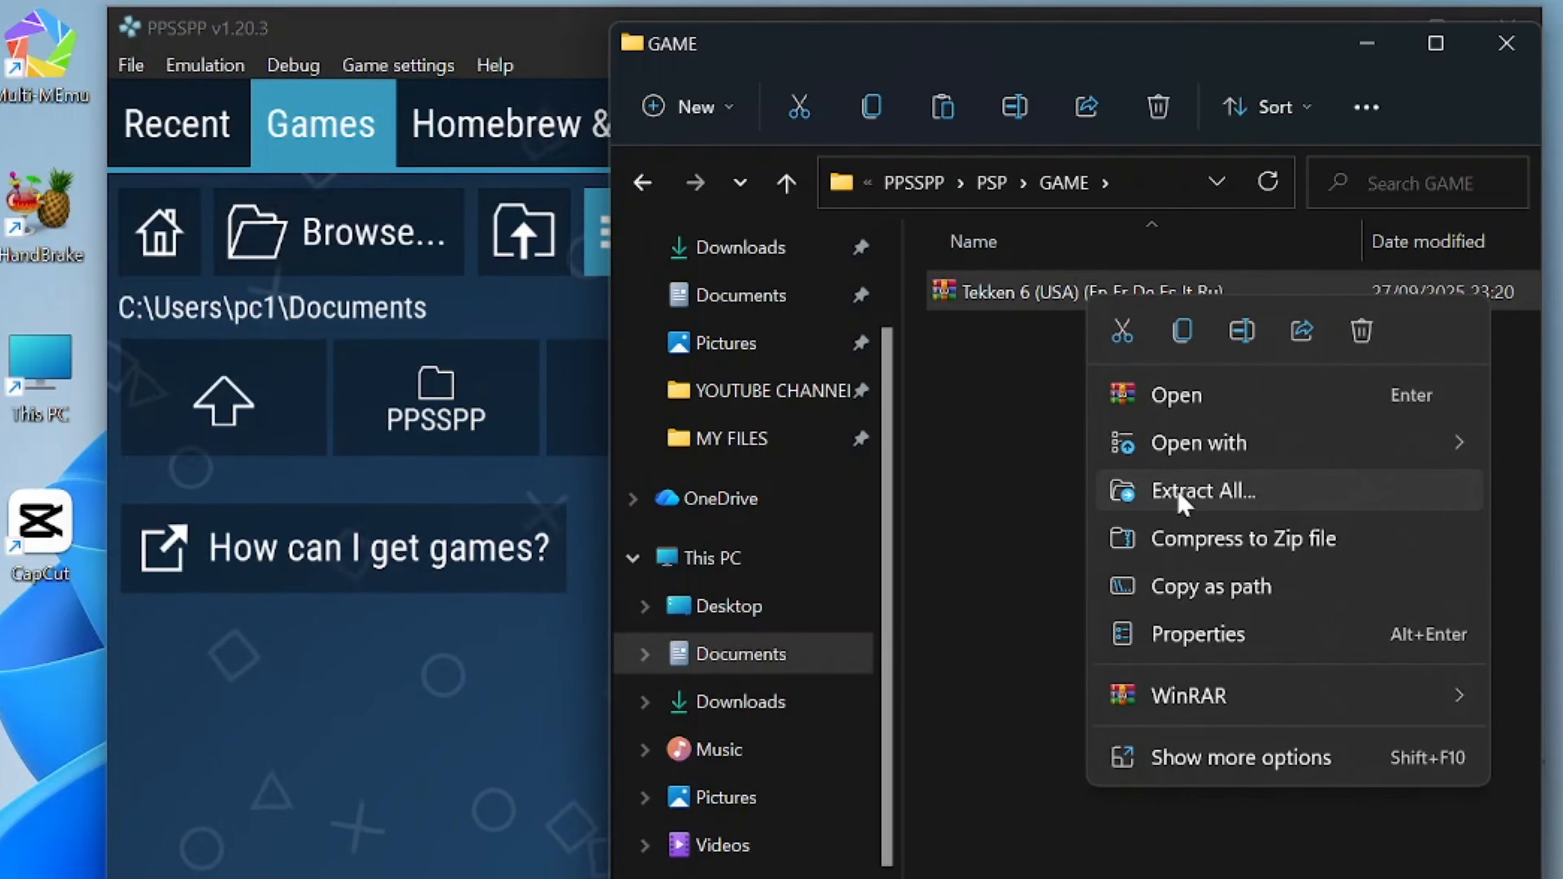
pyautogui.moveTo(1180, 453)
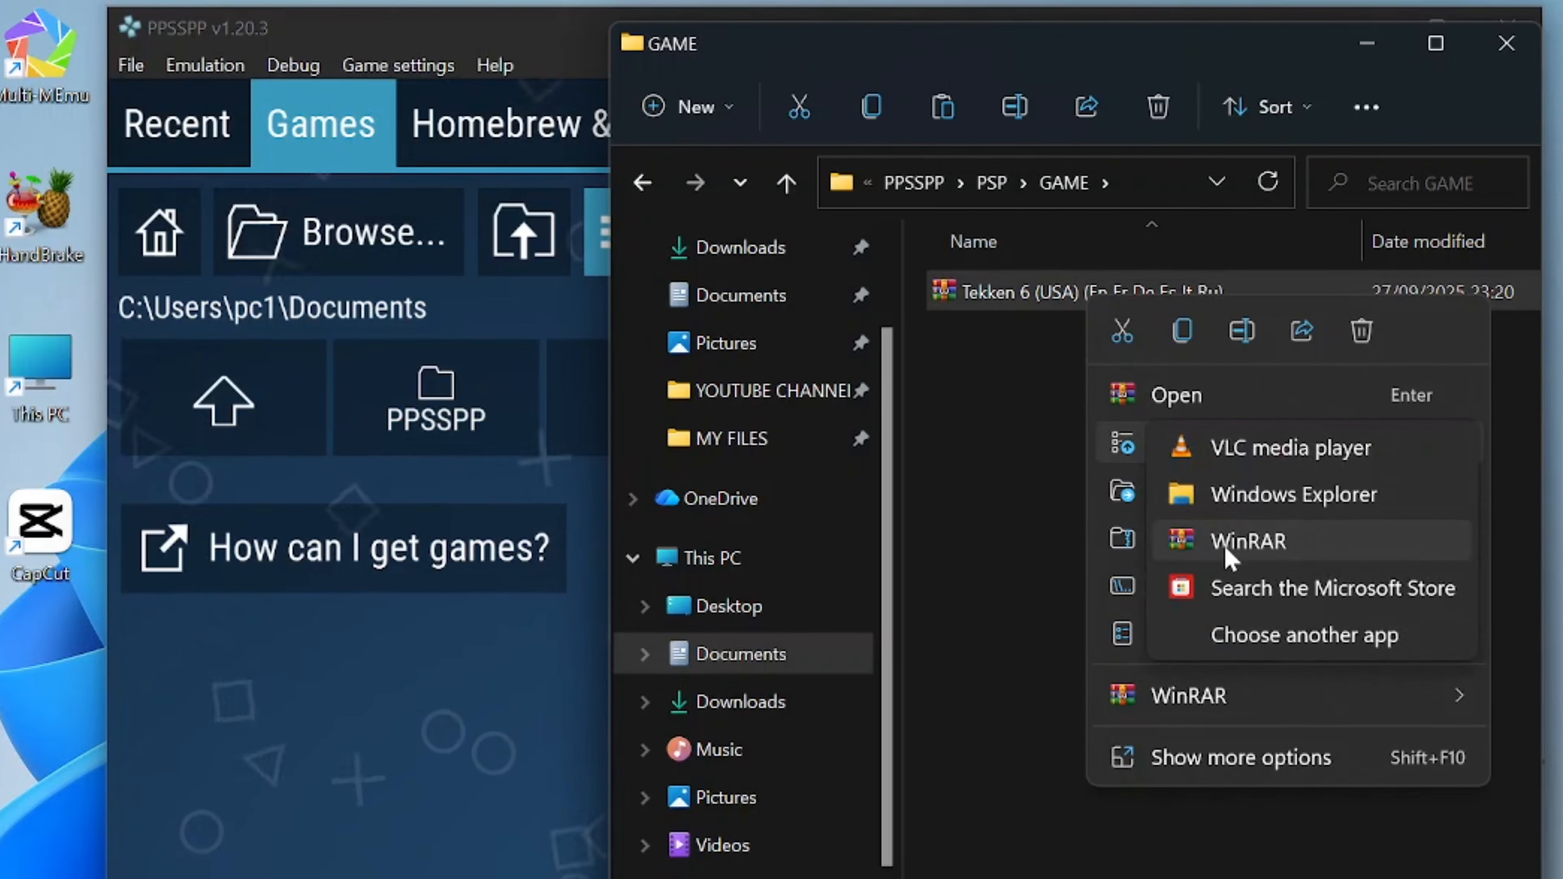
pyautogui.click(979, 543)
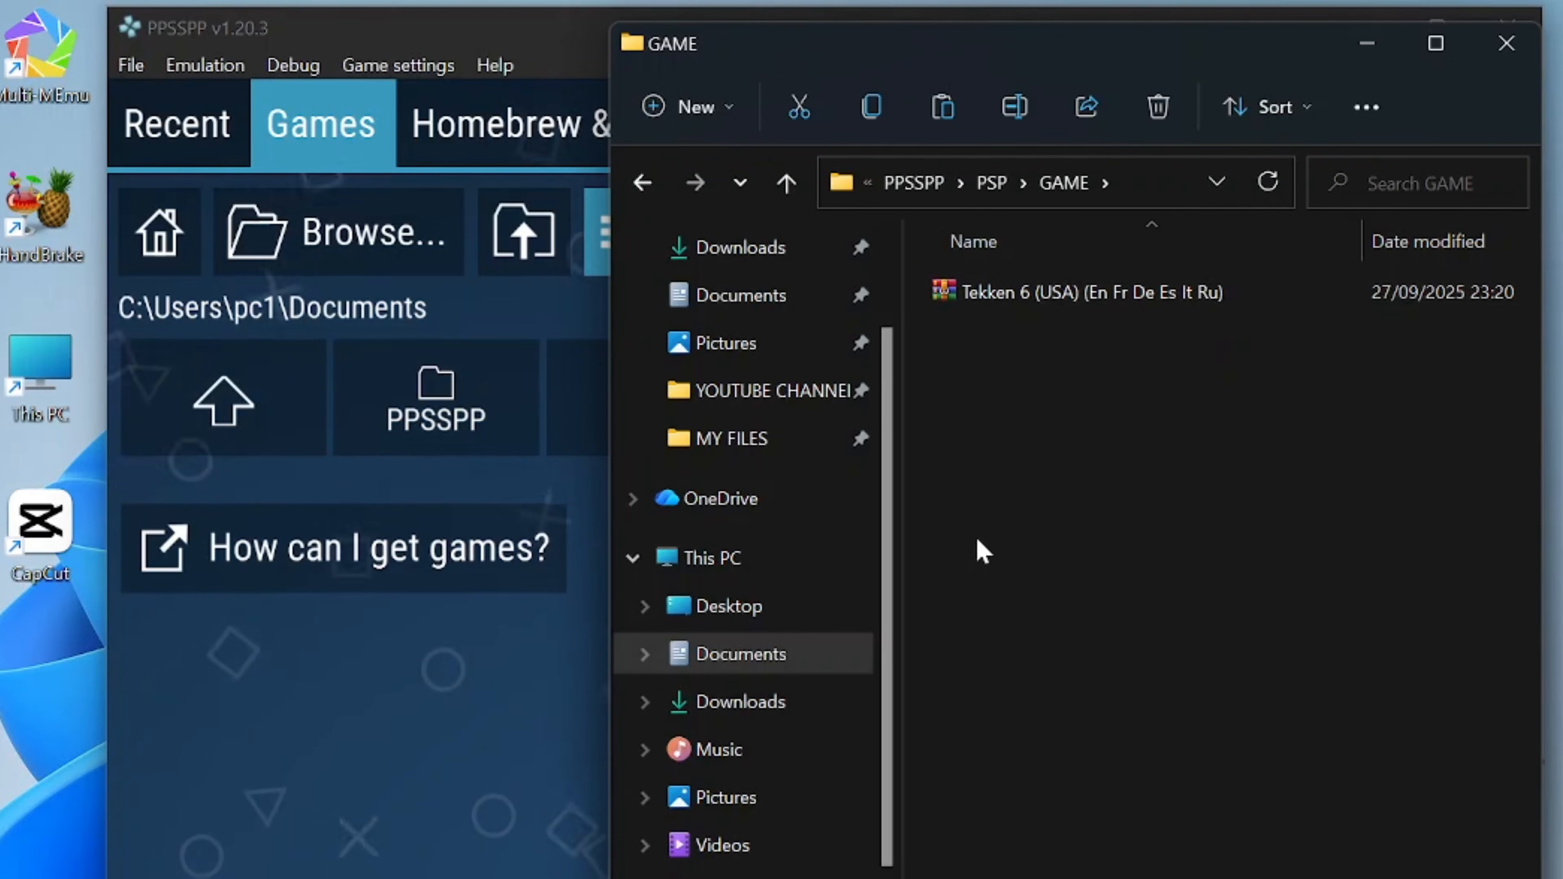
# Extract all contents of the Tekken 6 archive into its own folder within GAME
pyautogui.rightClick(1024, 311)
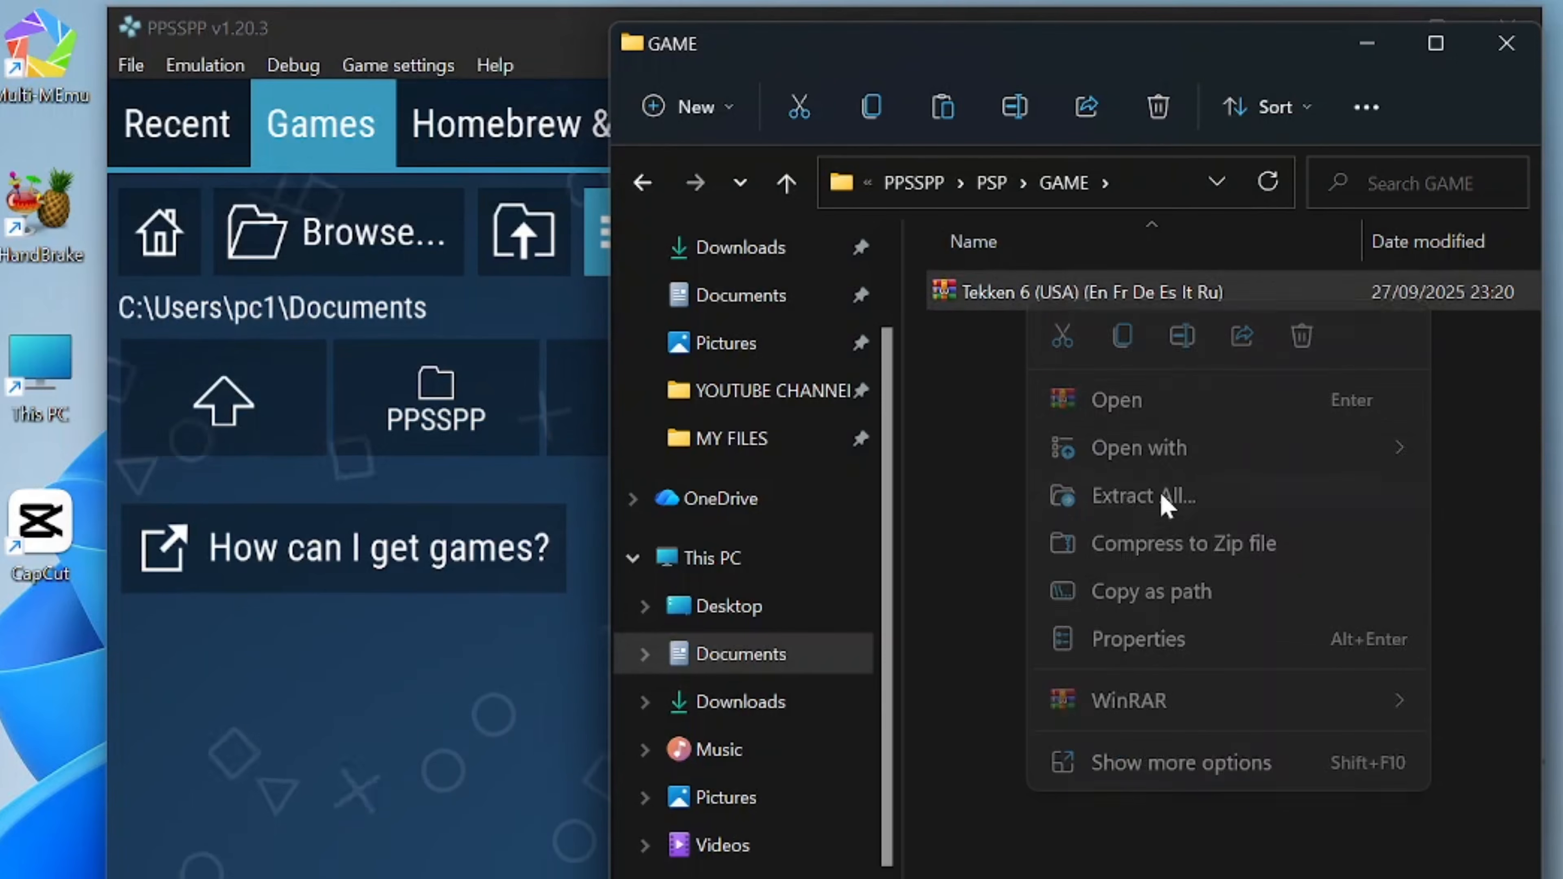
pyautogui.click(1166, 505)
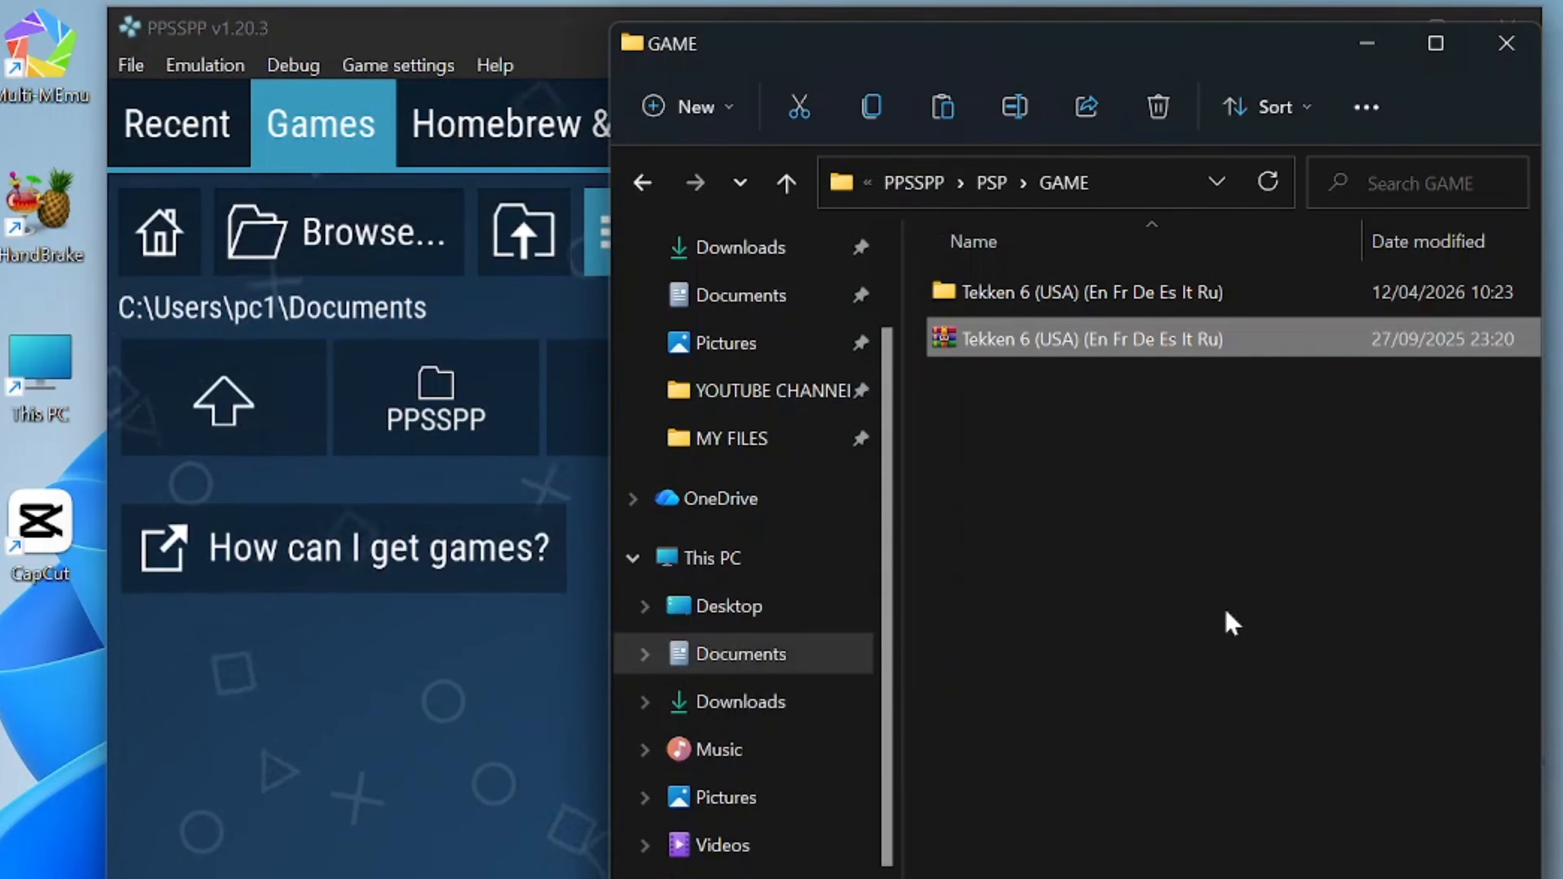
pyautogui.click(1046, 446)
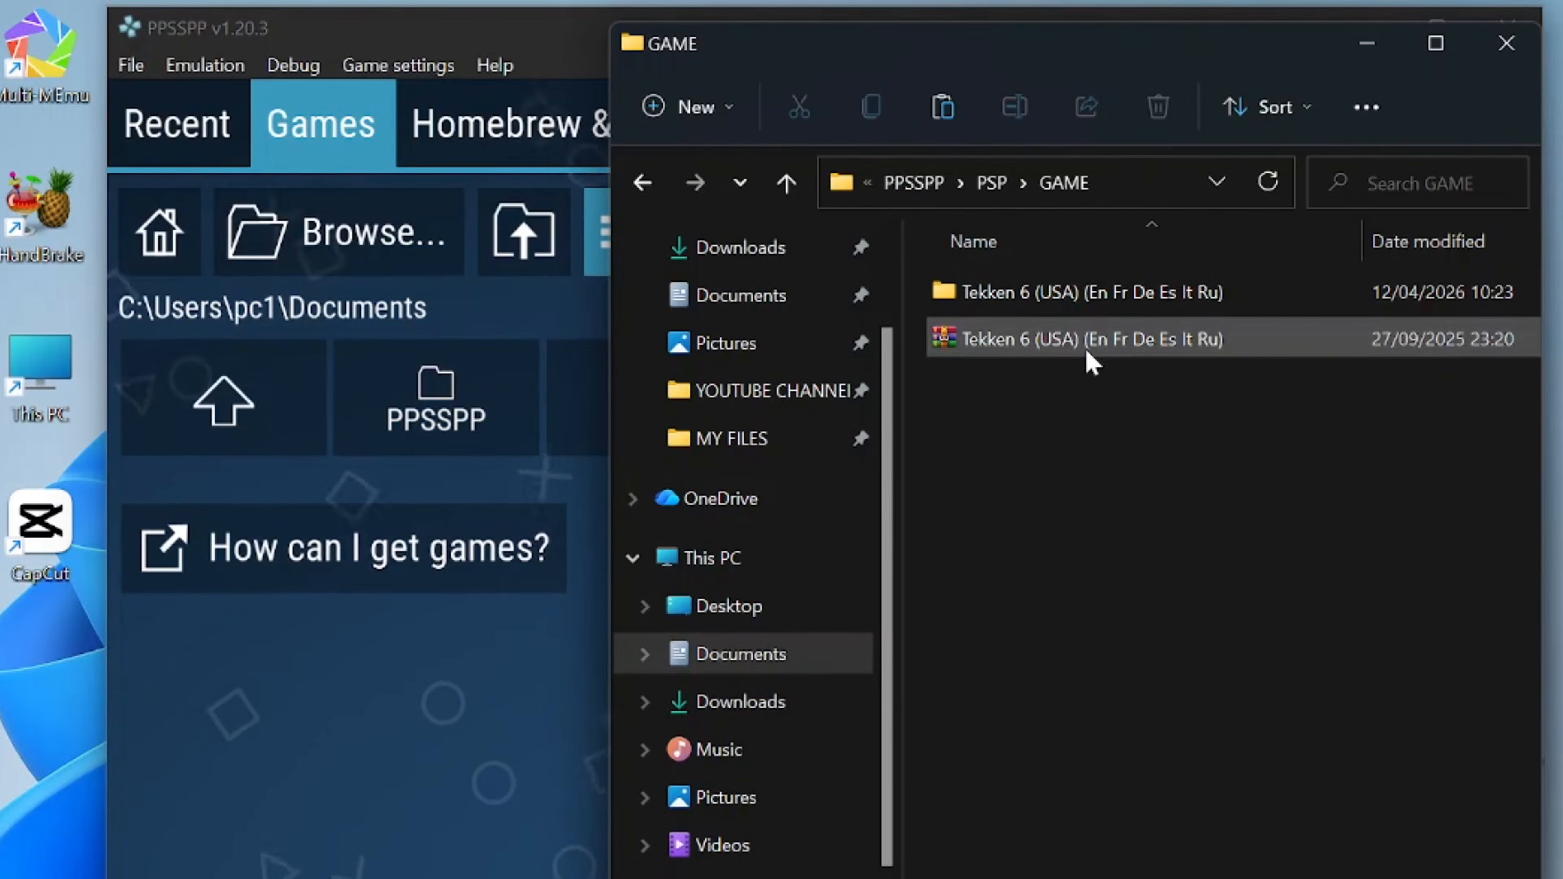
# Delete the Tekken 6 archive from GAME and check the contents of the extracted Tekken 6 folder
pyautogui.click(1101, 354)
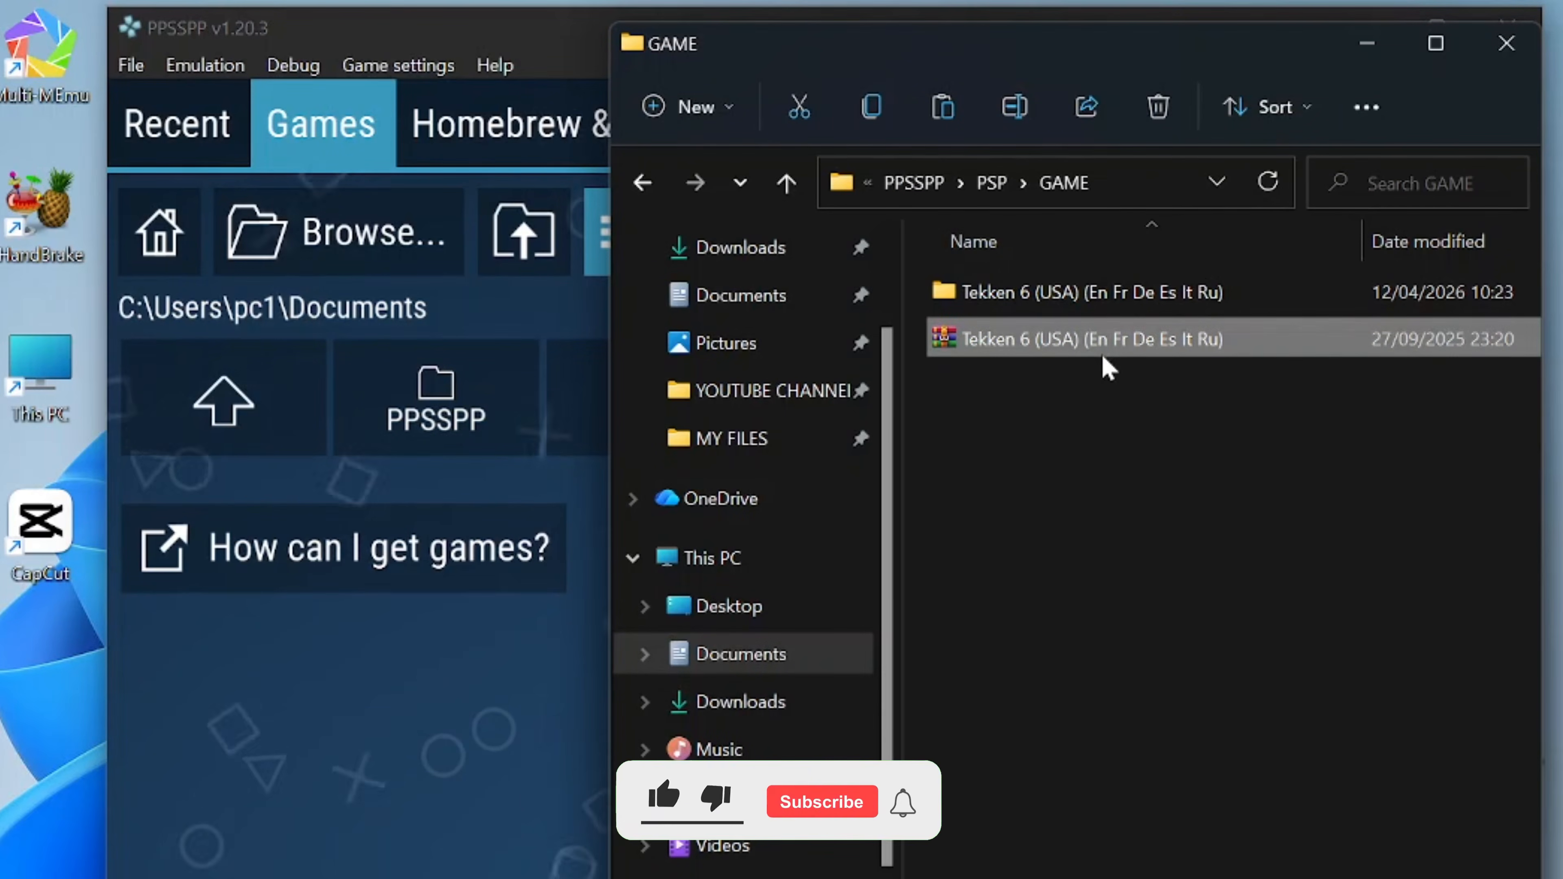
pyautogui.doubleClick(1087, 299)
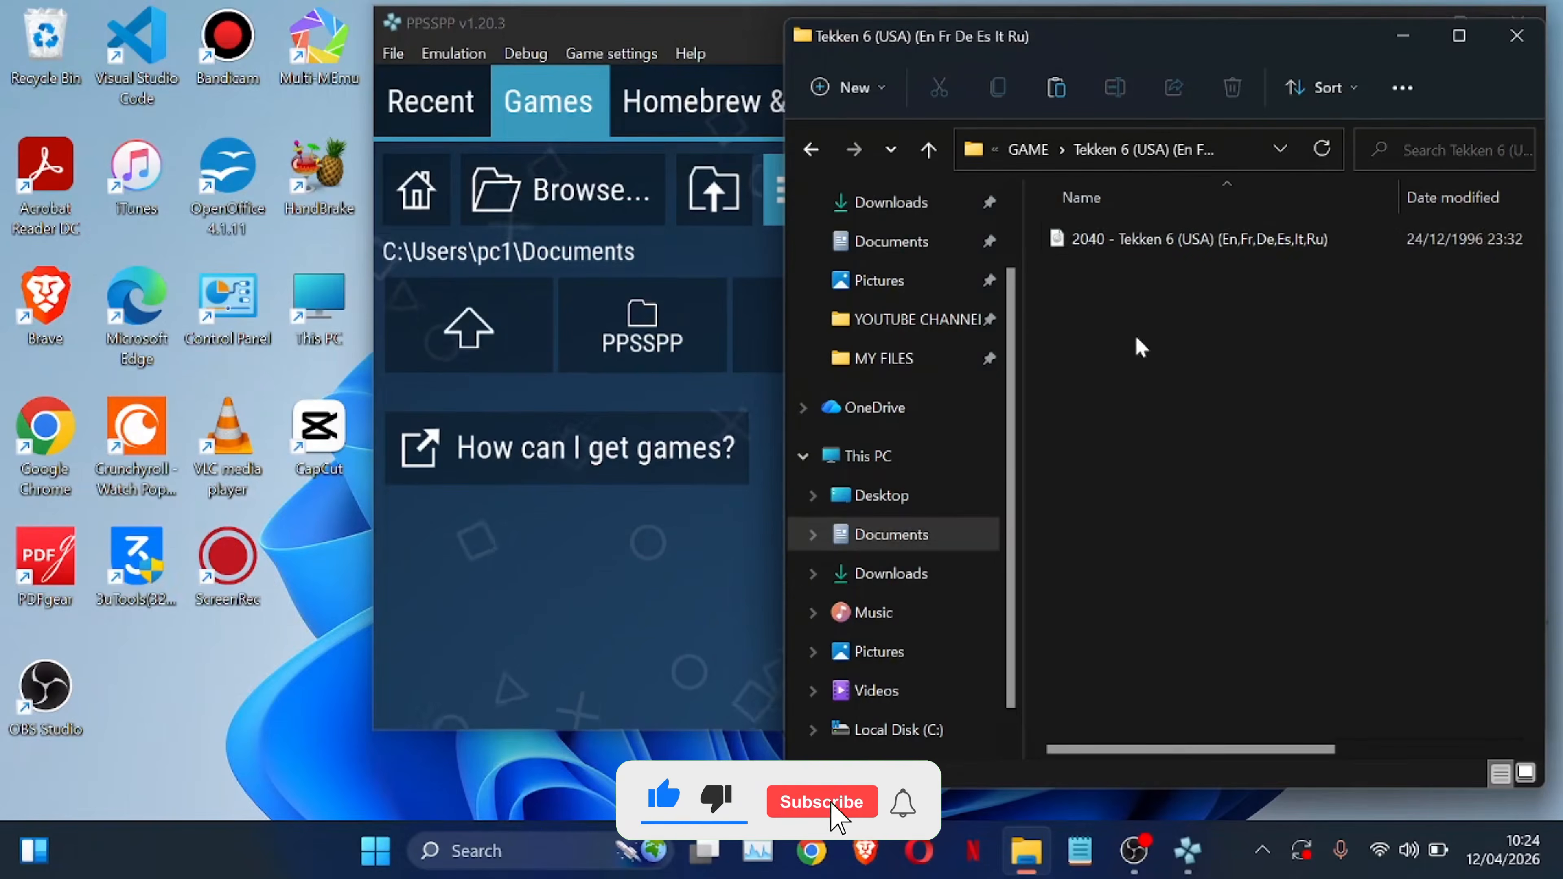
pyautogui.click(928, 150)
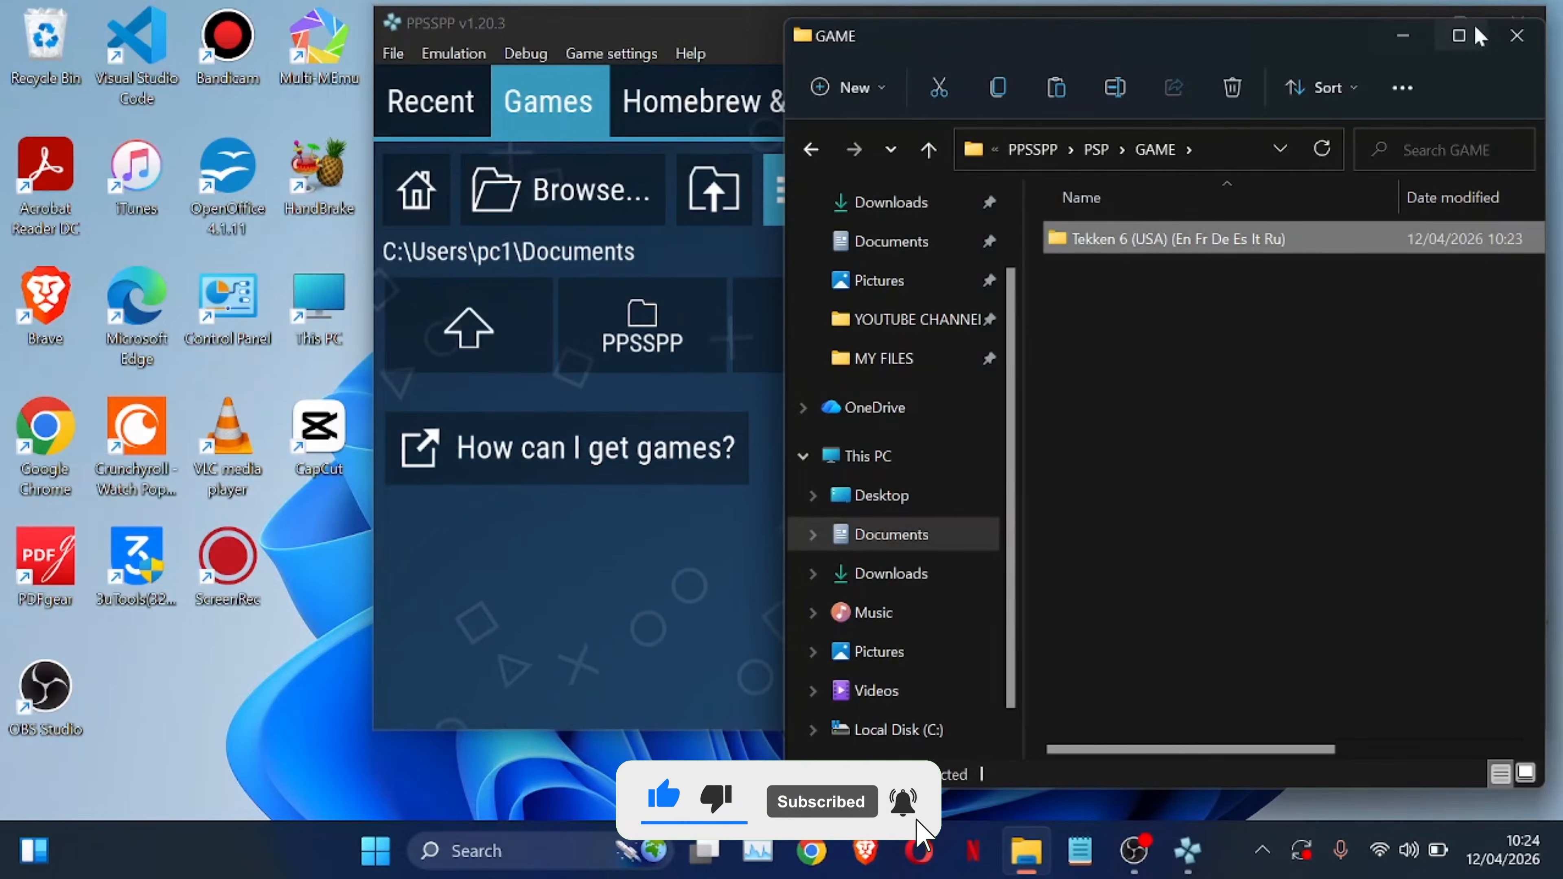
pyautogui.click(1518, 35)
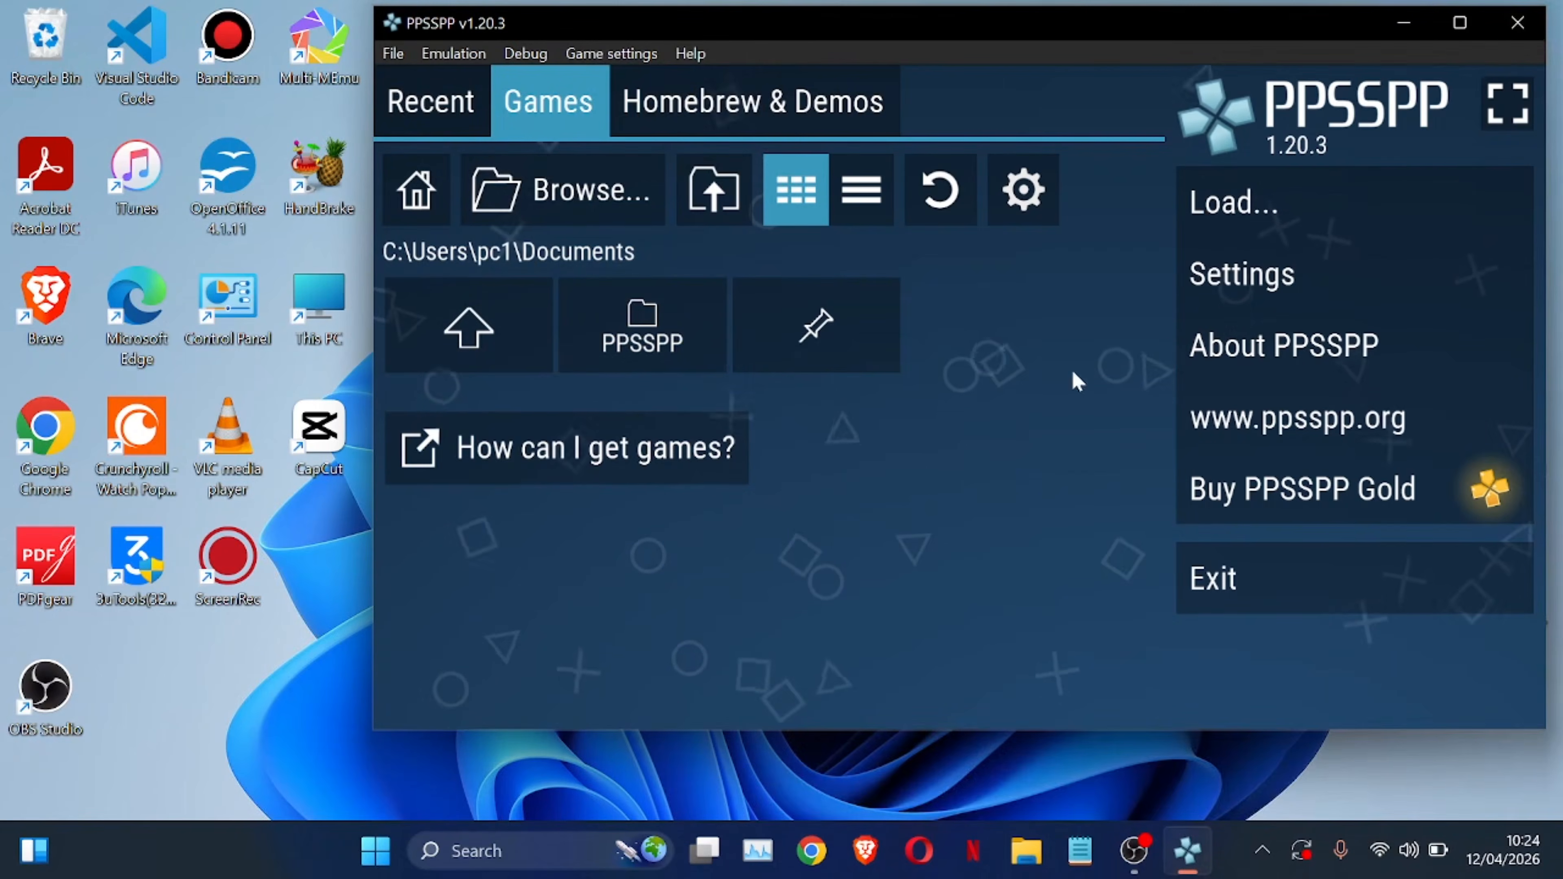
# Browse from Documents through PPSSPP, PSP and GAME to the extracted Tekken 6 (USA) folder
pyautogui.click(644, 336)
pyautogui.click(665, 342)
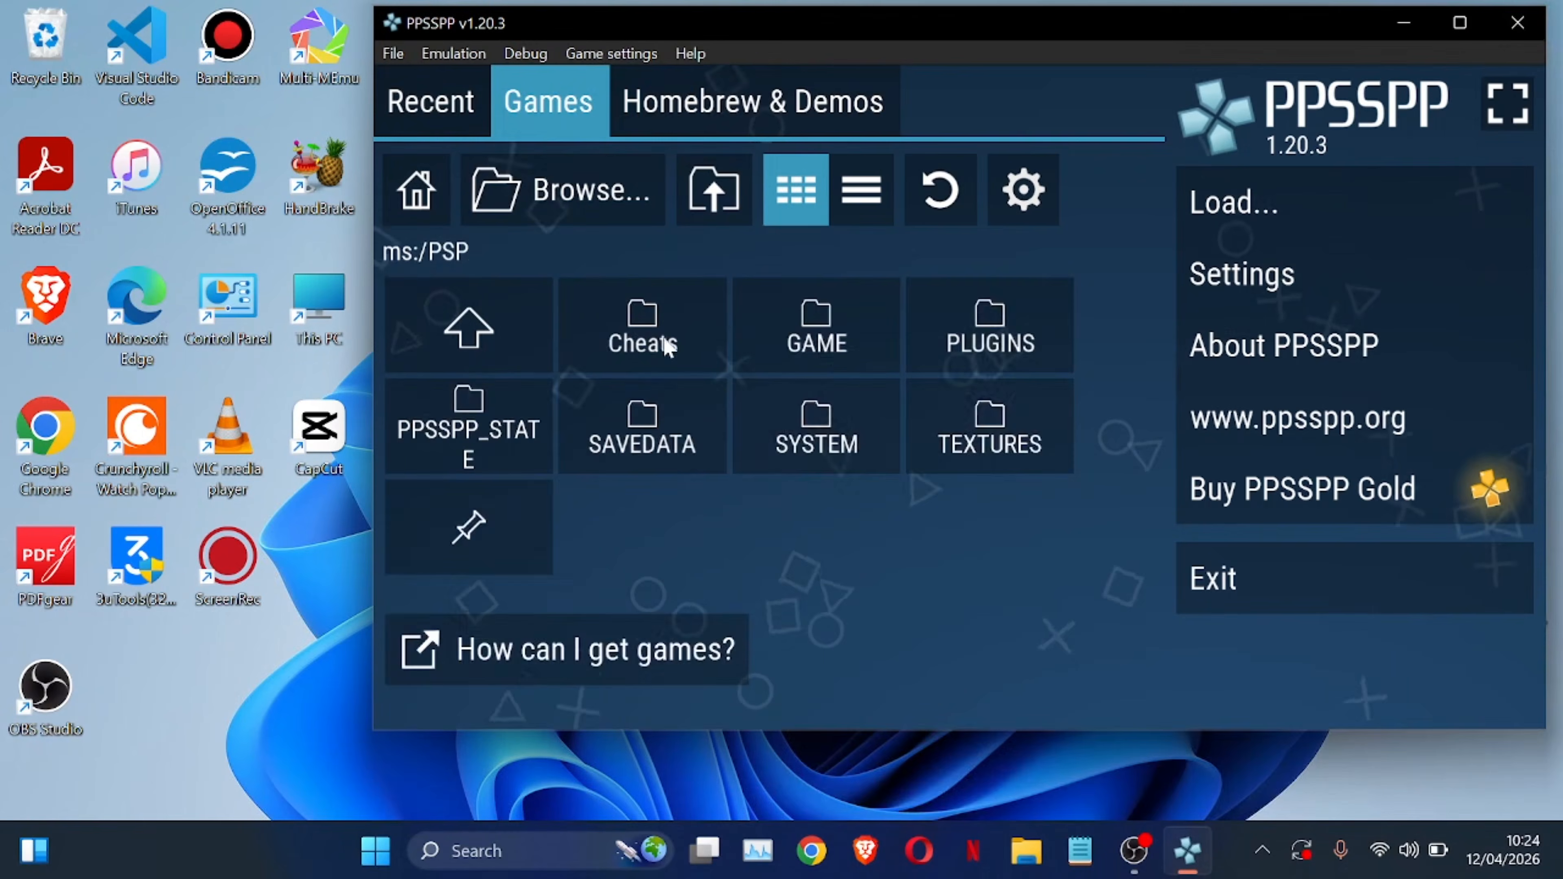
pyautogui.click(818, 345)
pyautogui.click(640, 329)
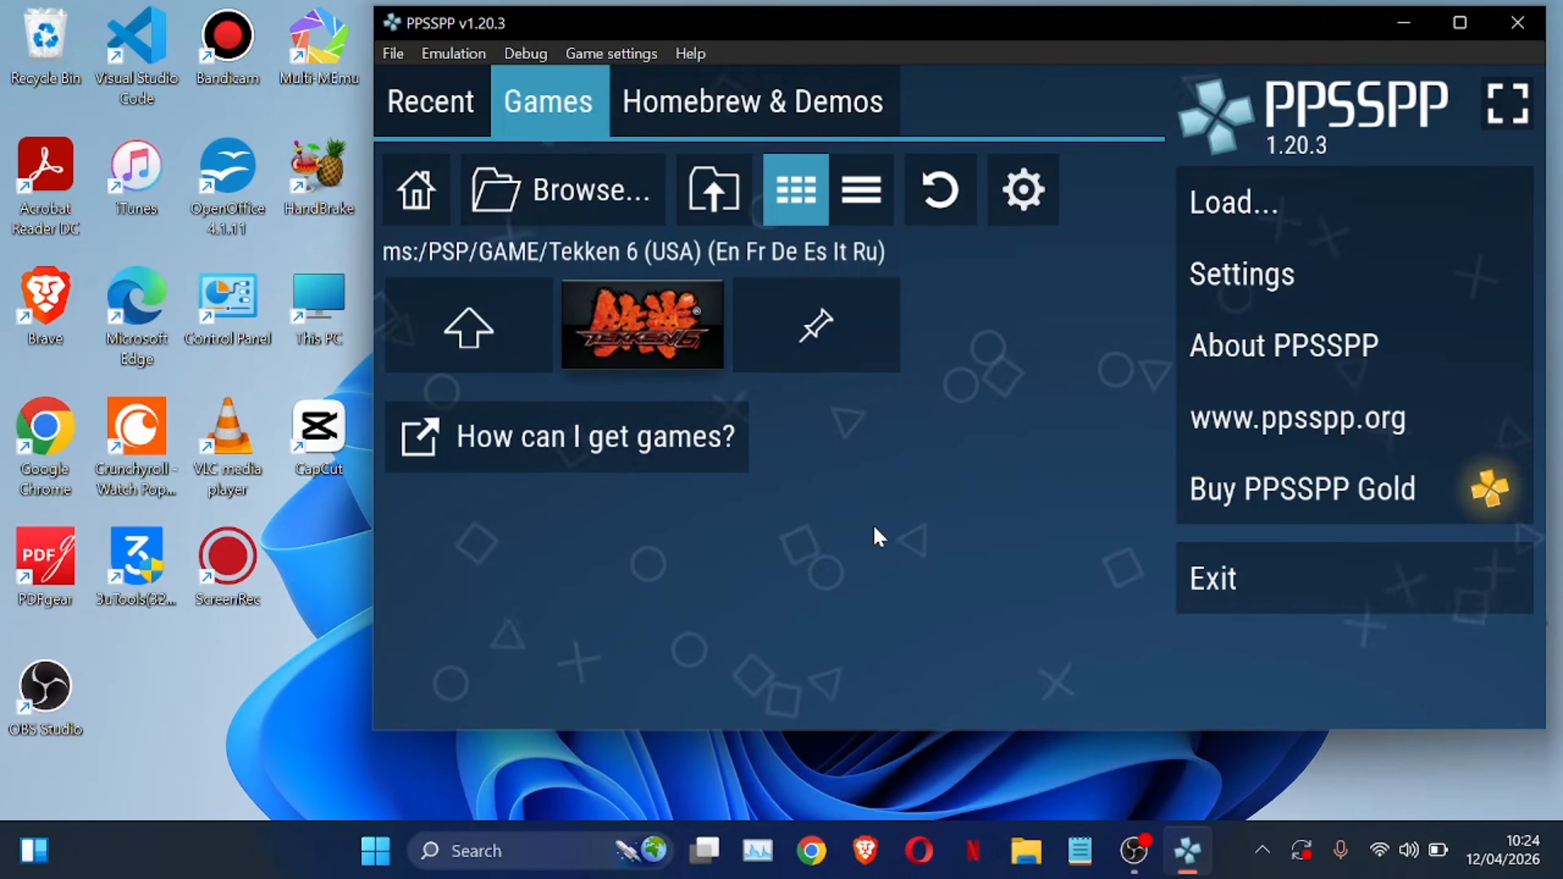
pyautogui.press('Down')
pyautogui.press('Down')
pyautogui.press('Right')
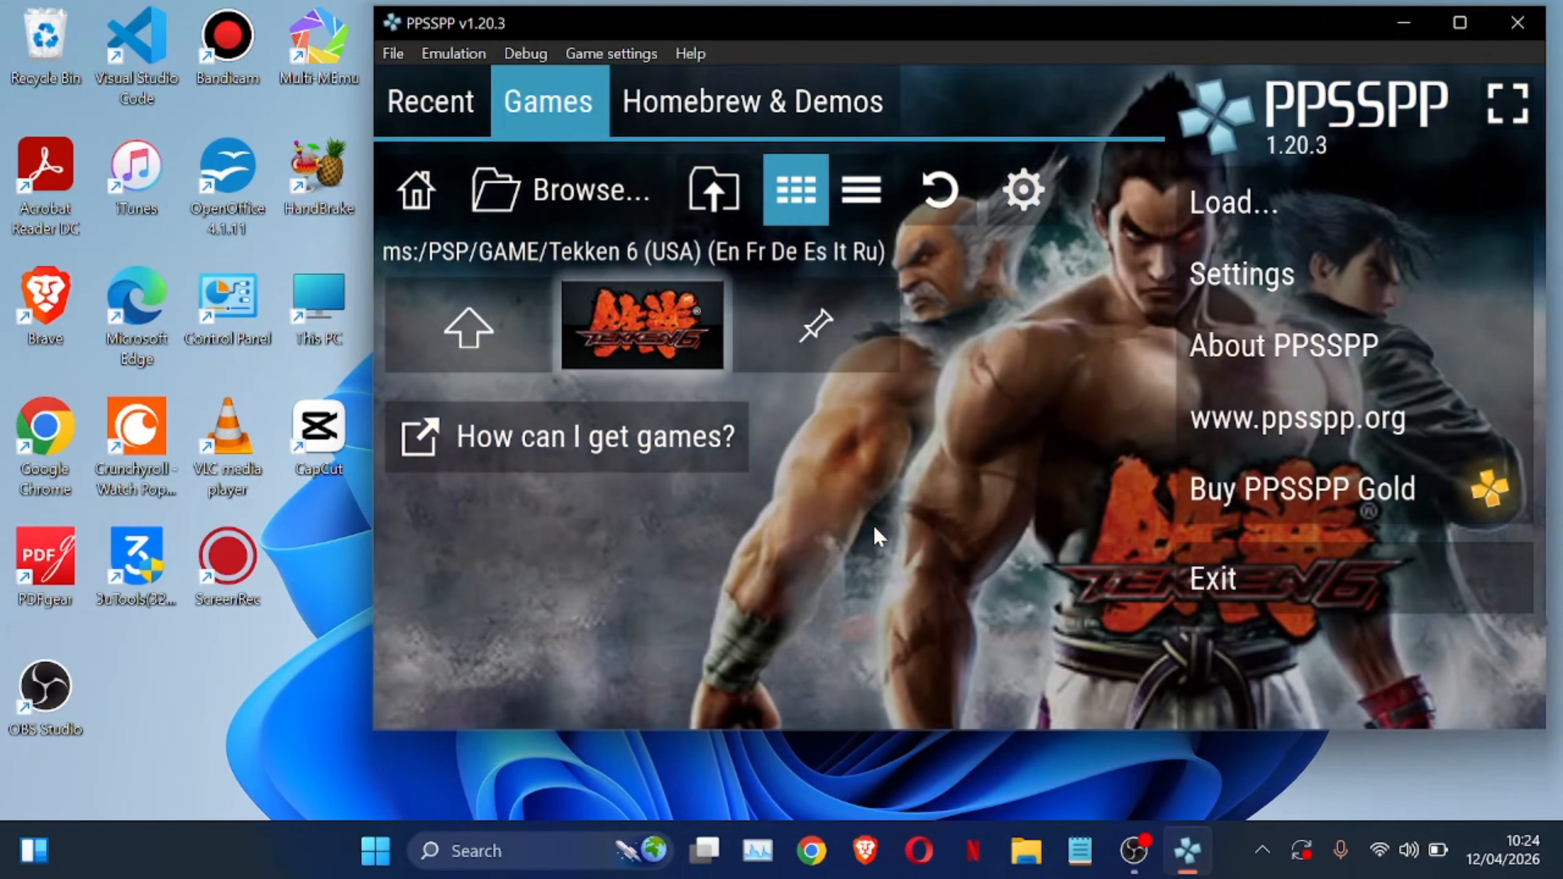
pyautogui.press('Right')
pyautogui.press('Right')
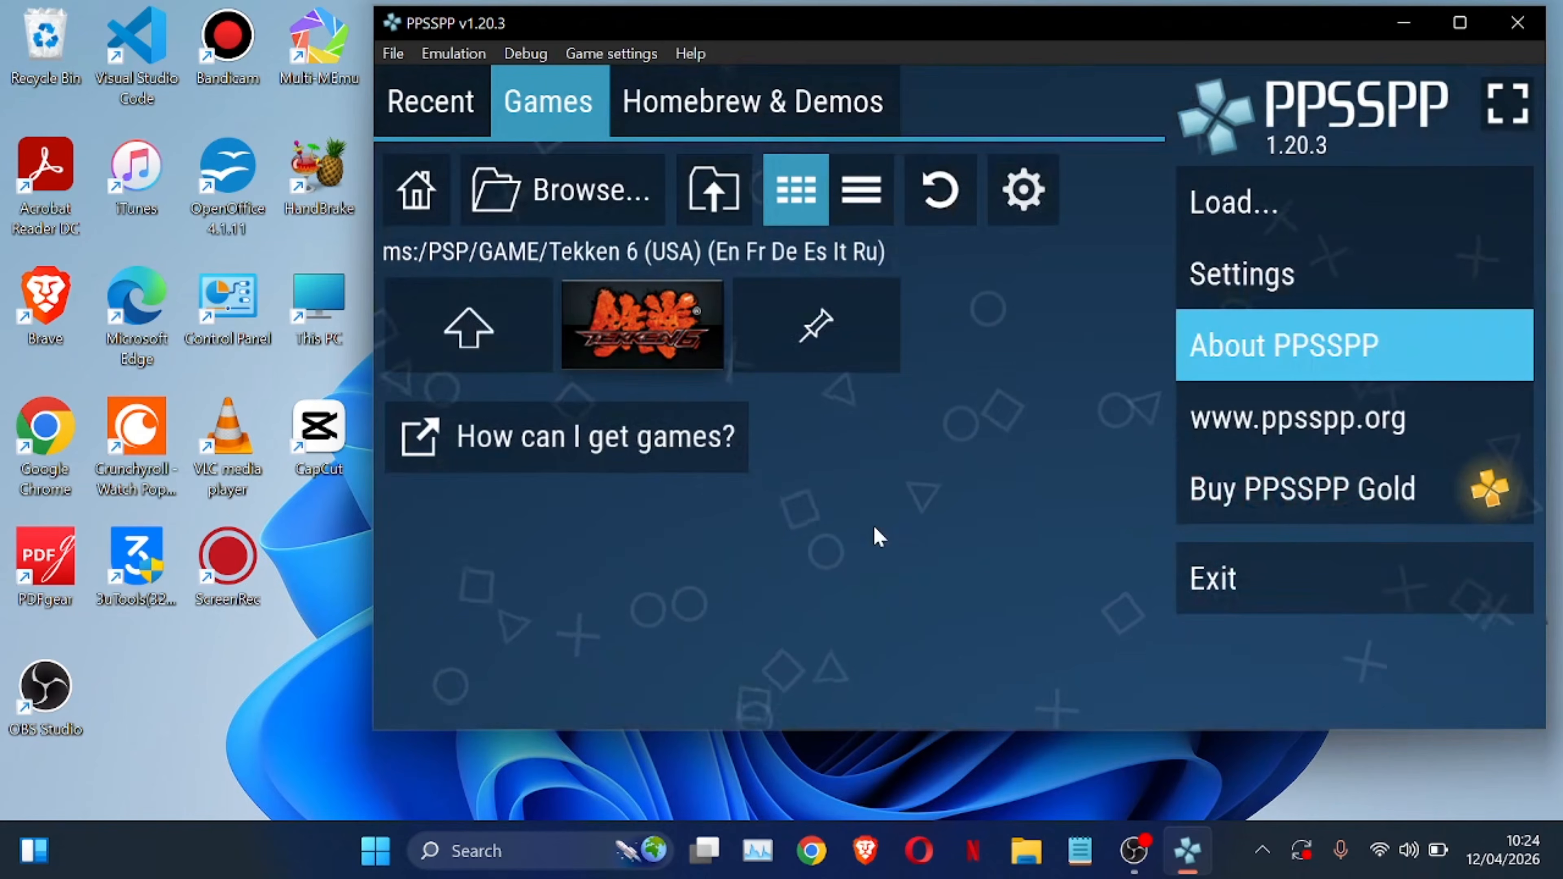
pyautogui.press('Up')
pyautogui.press('Return')
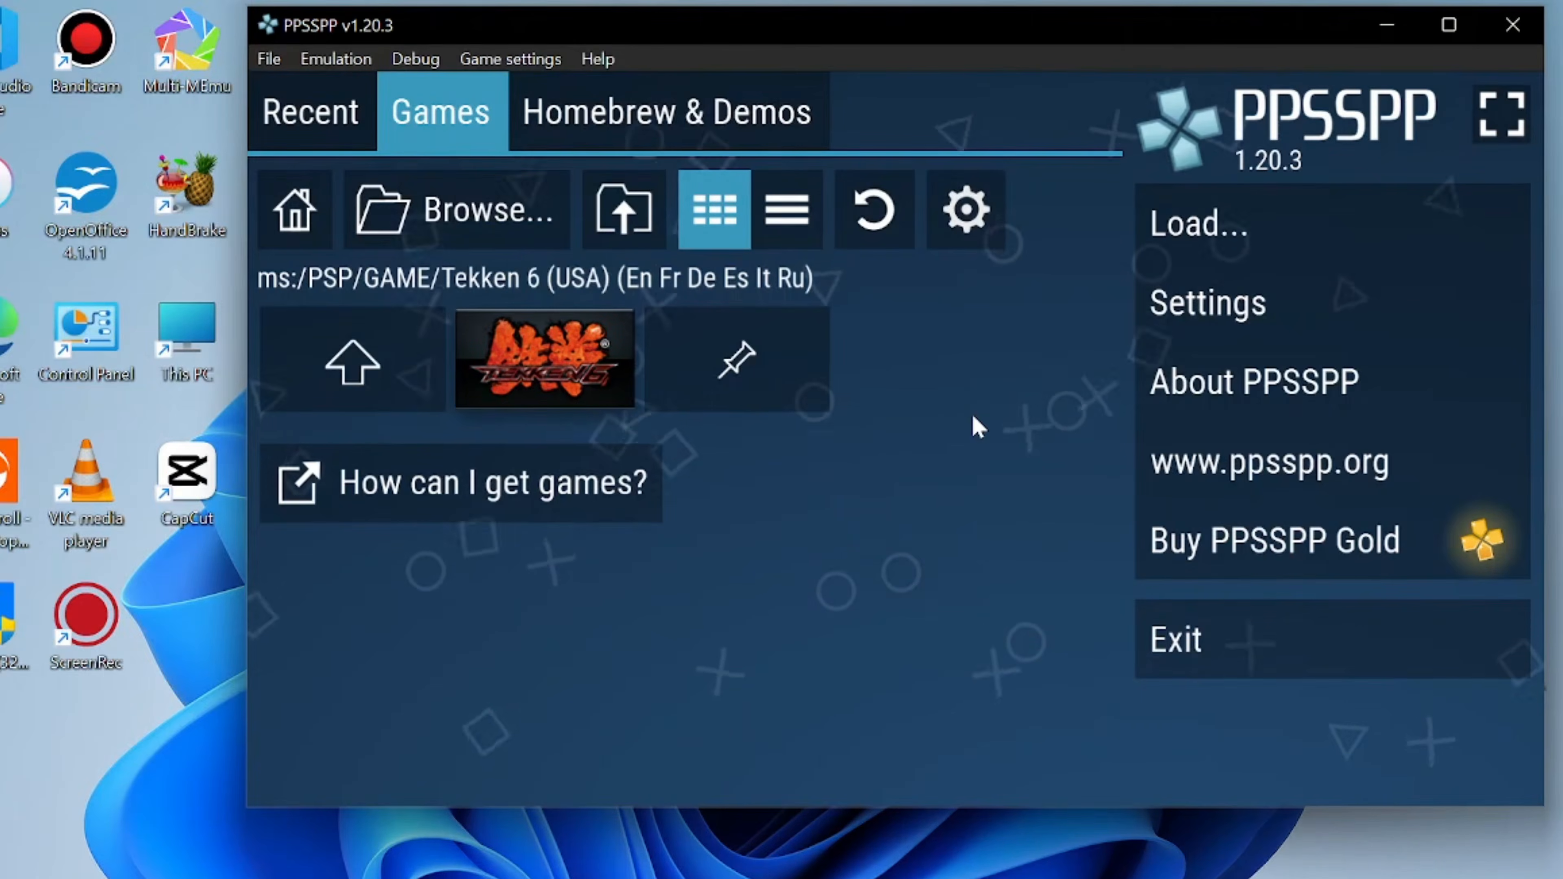
# Open the emulator's settings at the Graphics section
pyautogui.press('Down')
pyautogui.press('Right')
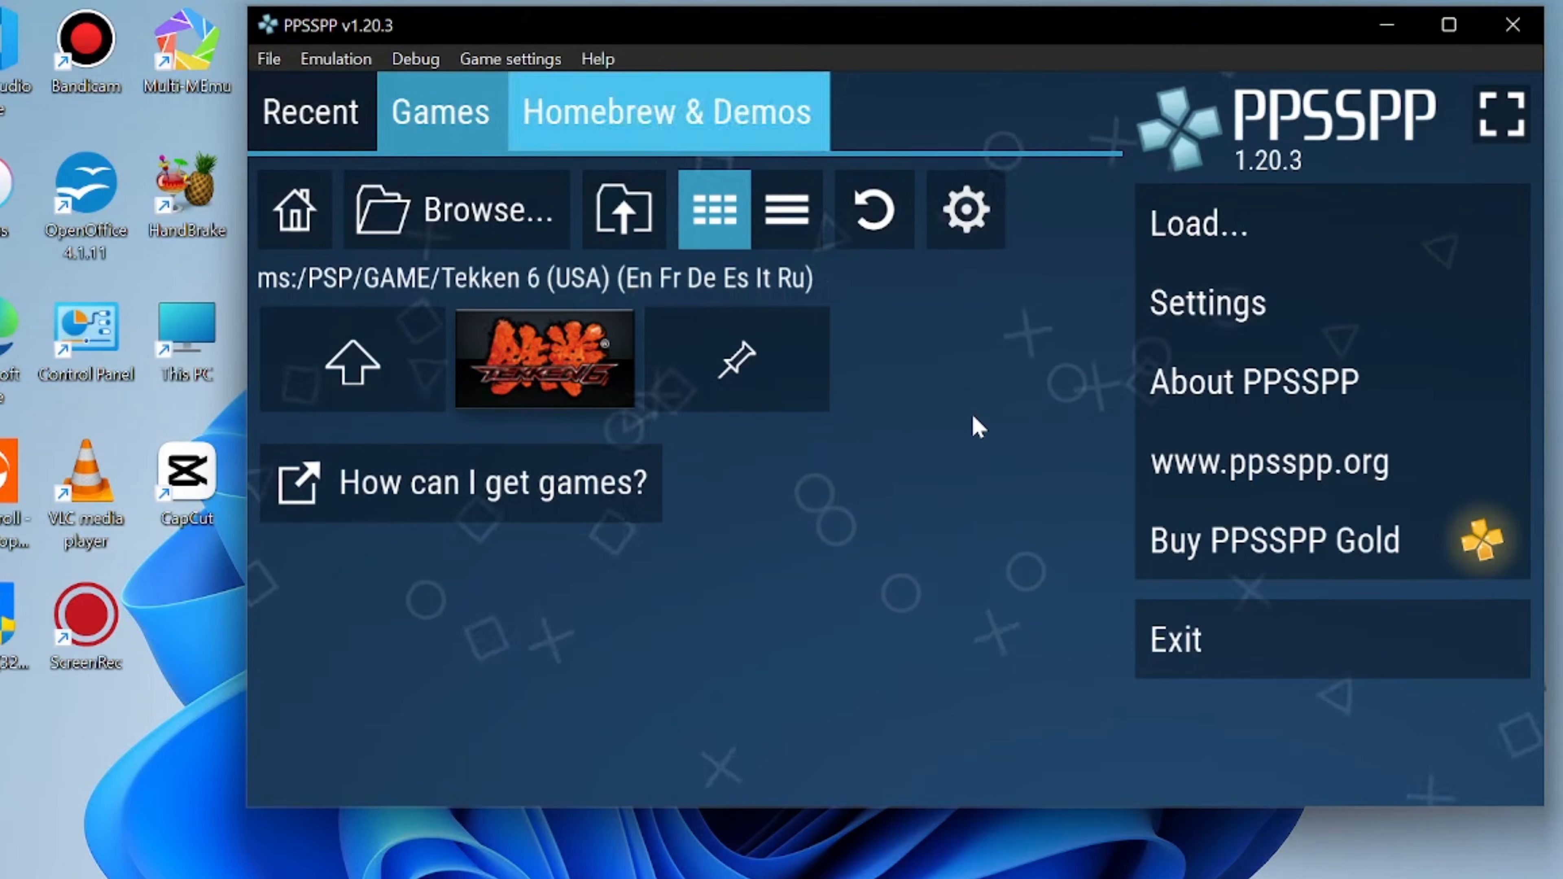
pyautogui.press('Down')
pyautogui.press('Right')
pyautogui.press('Right')
pyautogui.press('Down')
pyautogui.press('Return')
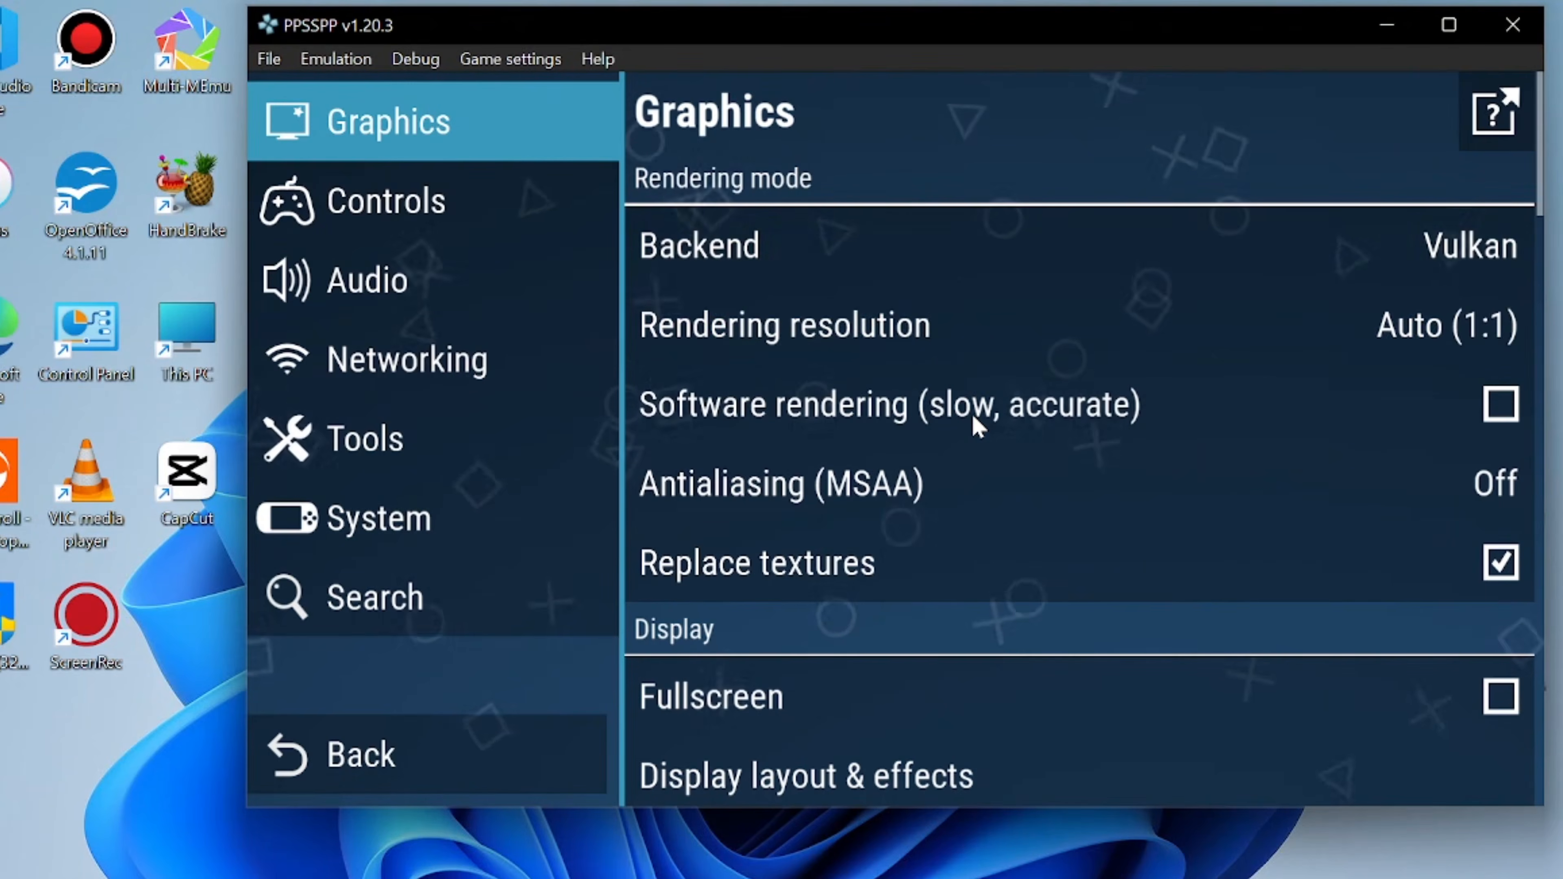
# Set the rendering resolution in the Graphics settings to 4x PSP (1080p)
pyautogui.press('Right')
pyautogui.press('Down')
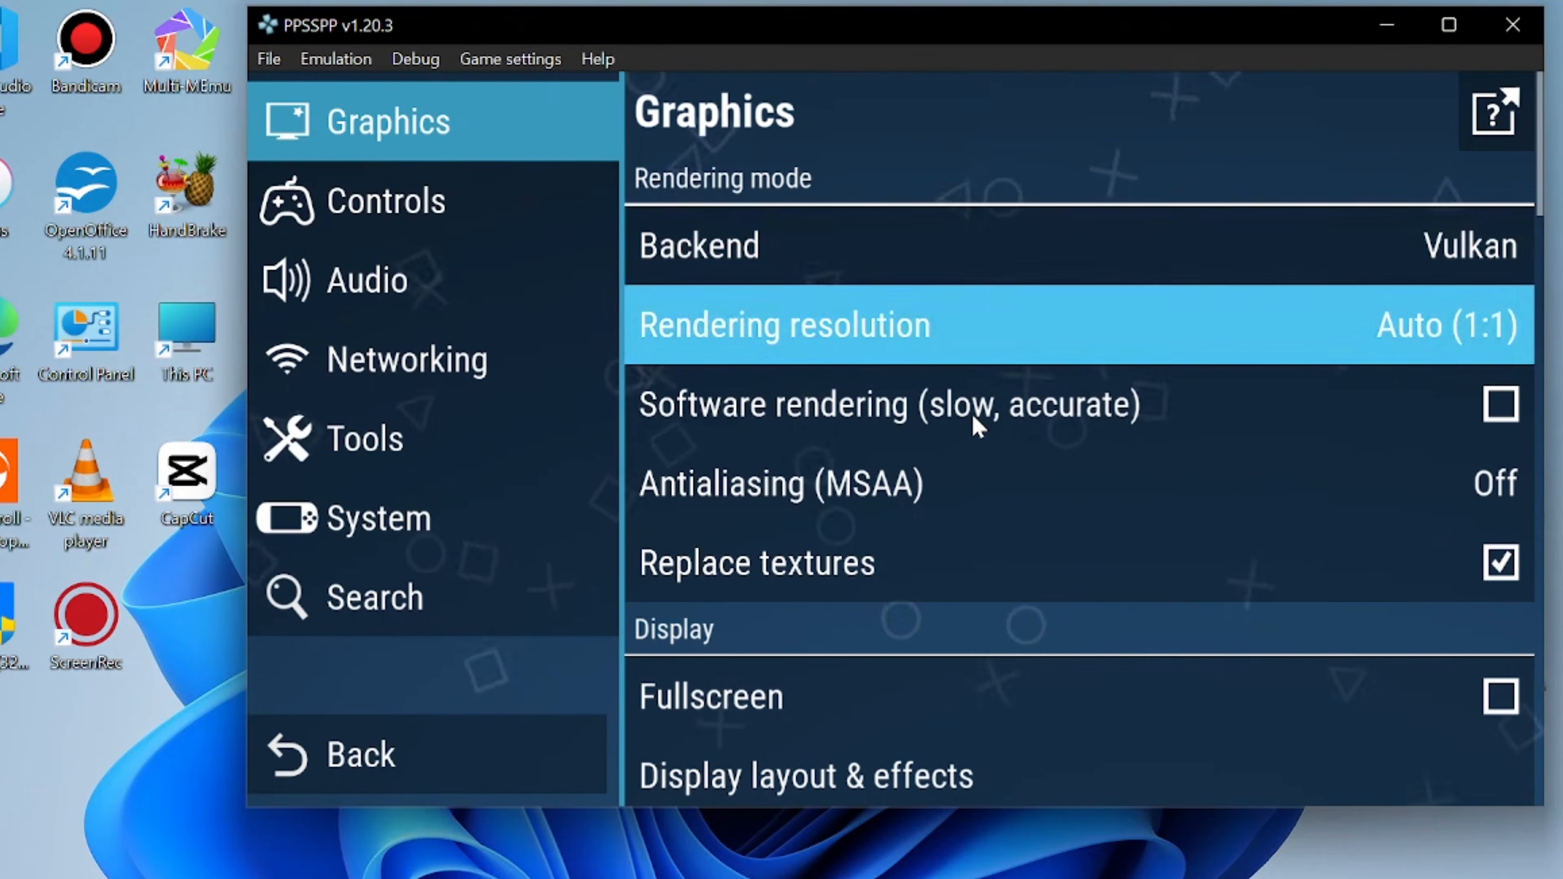
pyautogui.press('Return')
pyautogui.press('Down')
pyautogui.press('Down')
pyautogui.press('Down')
pyautogui.press('Down')
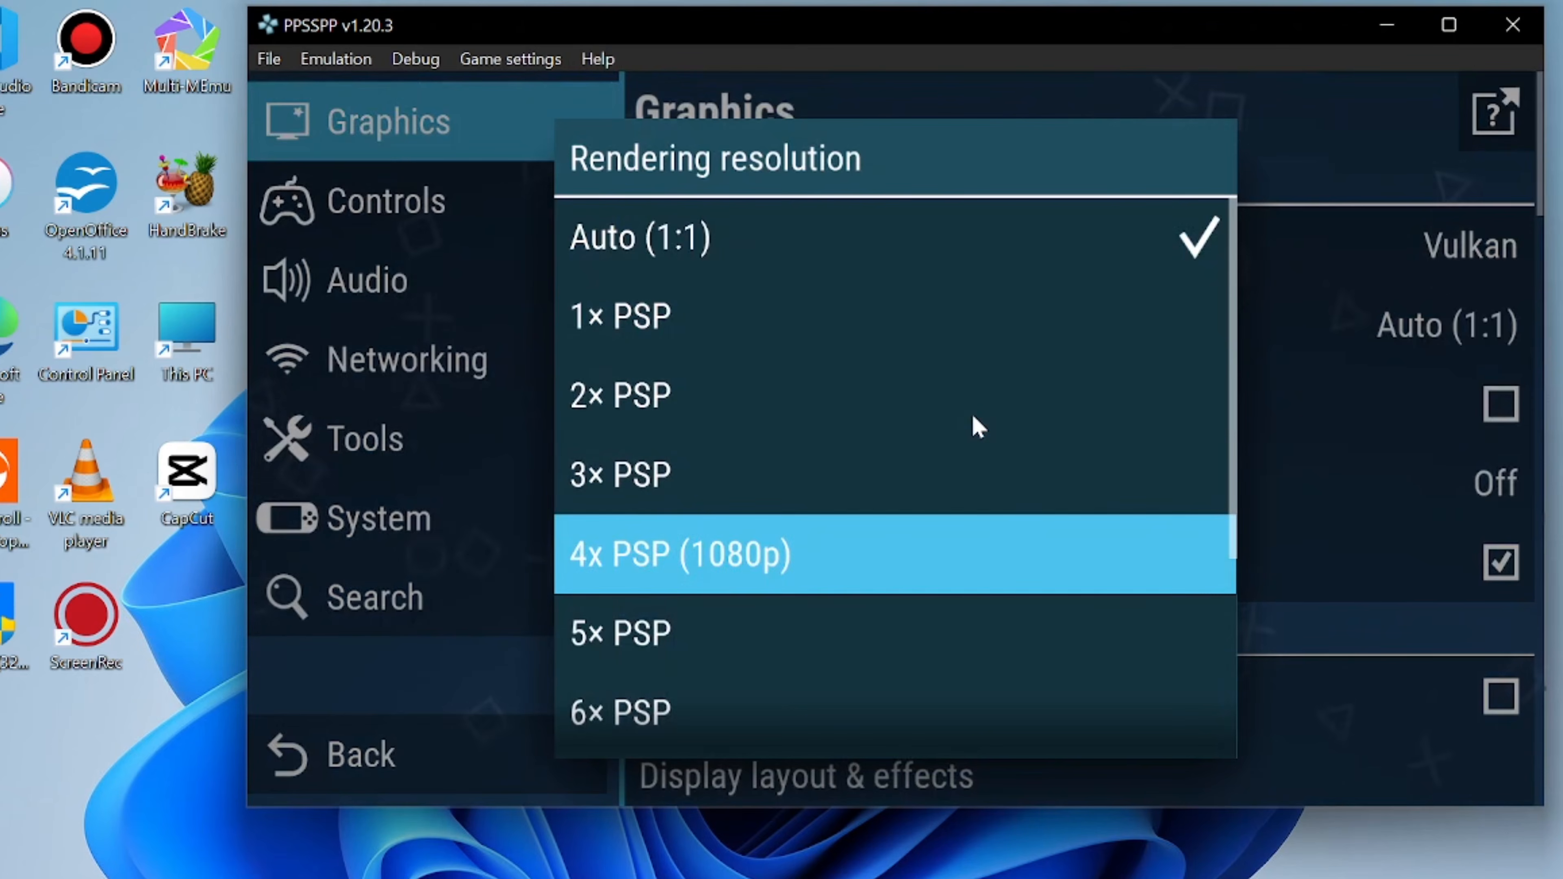
pyautogui.press('Down')
pyautogui.press('Down')
pyautogui.press('Down')
pyautogui.press('Down')
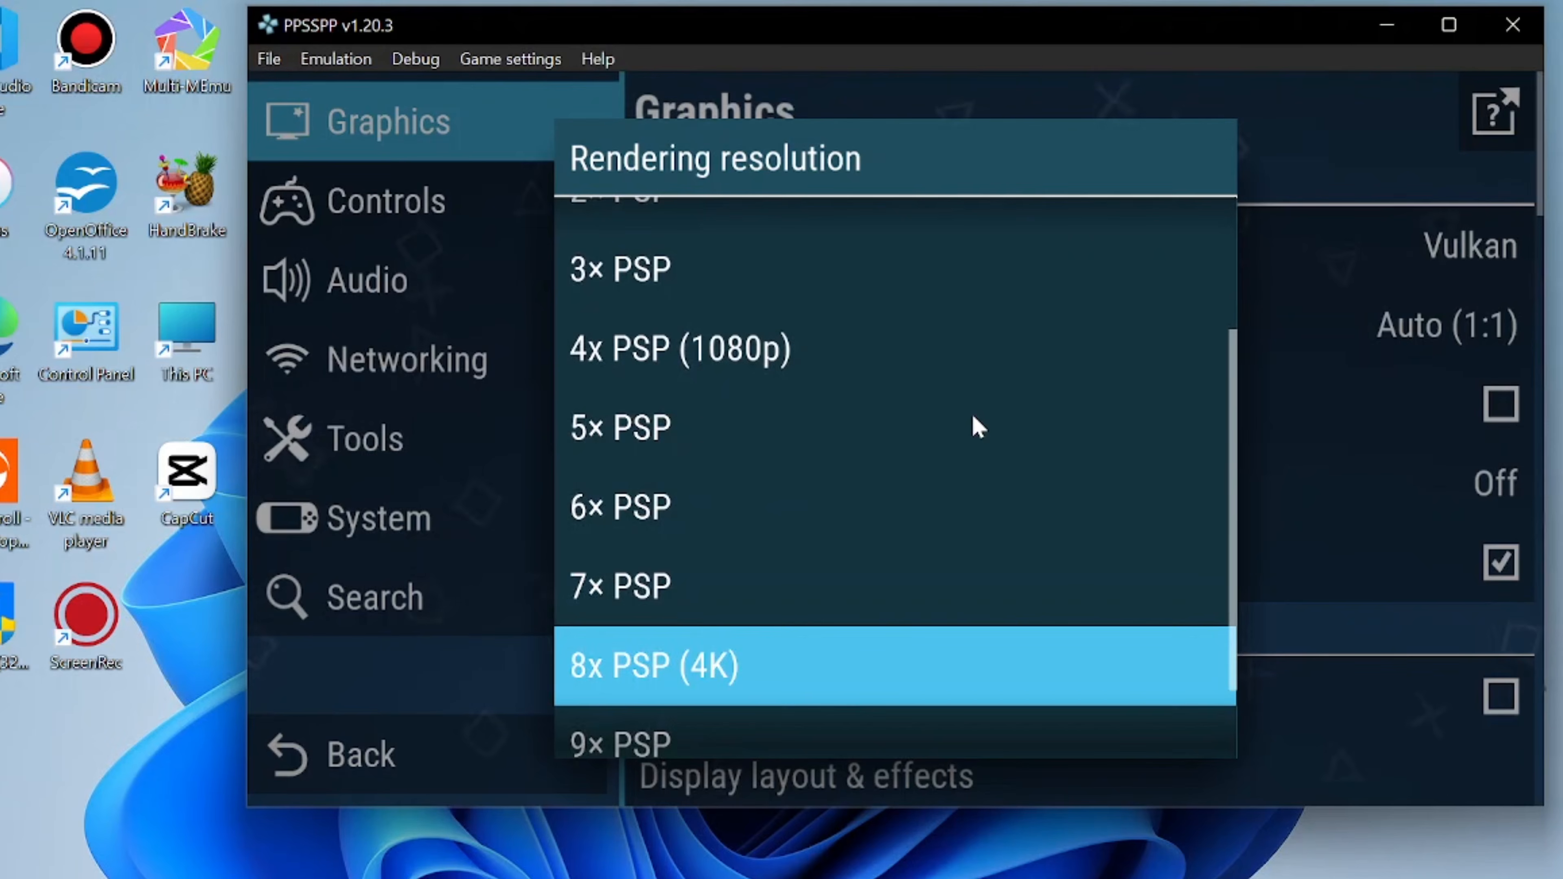
pyautogui.press('Up')
pyautogui.press('Up')
pyautogui.press('Up')
pyautogui.press('Up')
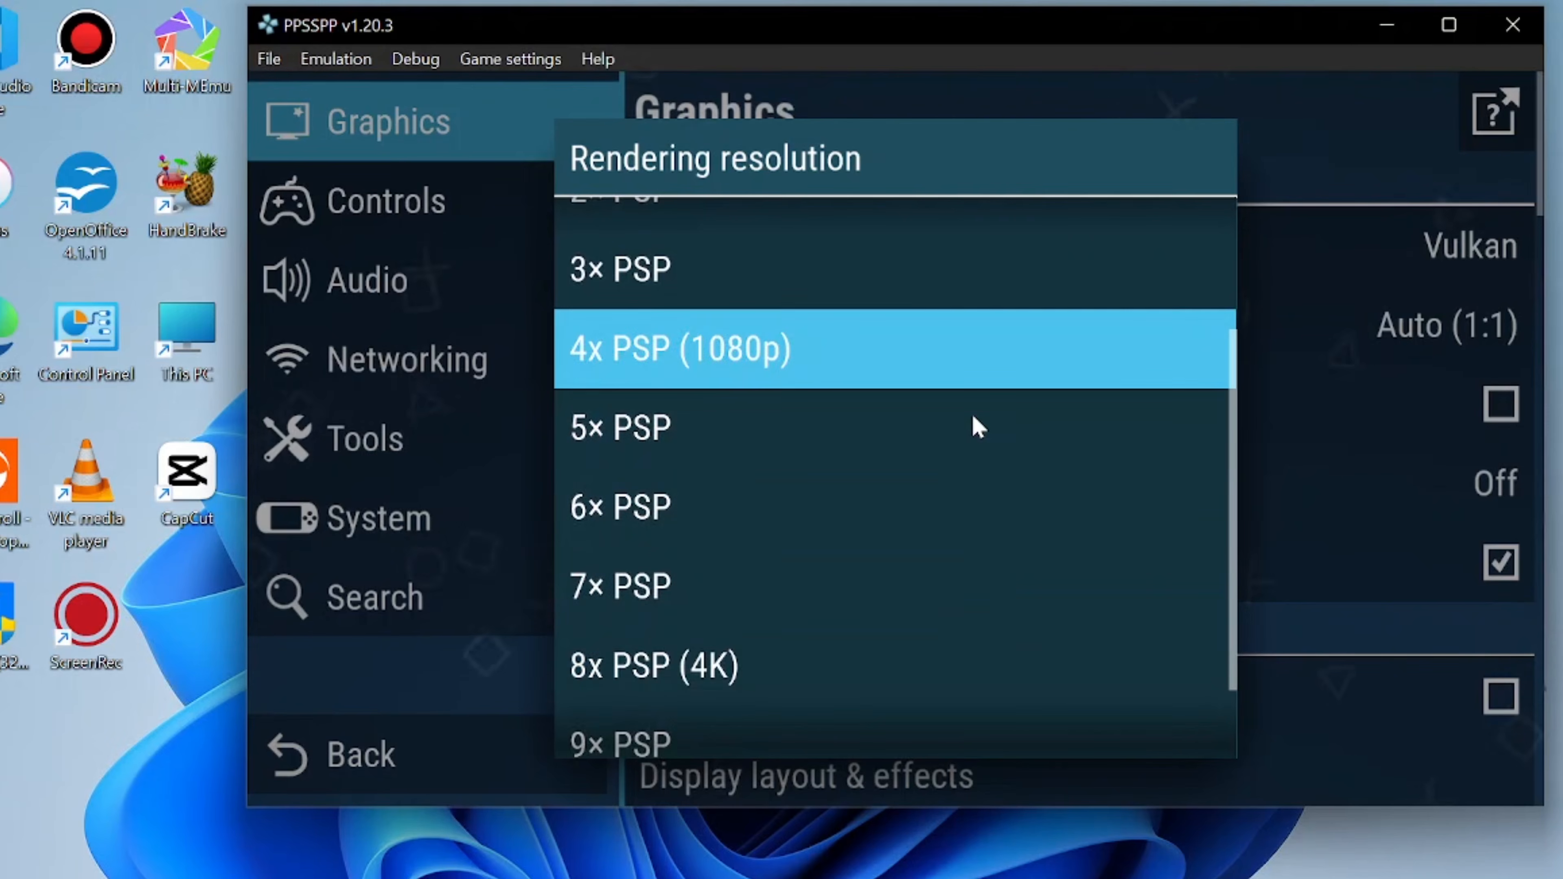
pyautogui.press('Return')
# Set Frame skipping to 2 under Framerate control in the Graphics settings
pyautogui.press('Down')
pyautogui.press('Down')
pyautogui.press('Down')
pyautogui.press('Down')
pyautogui.press('Down')
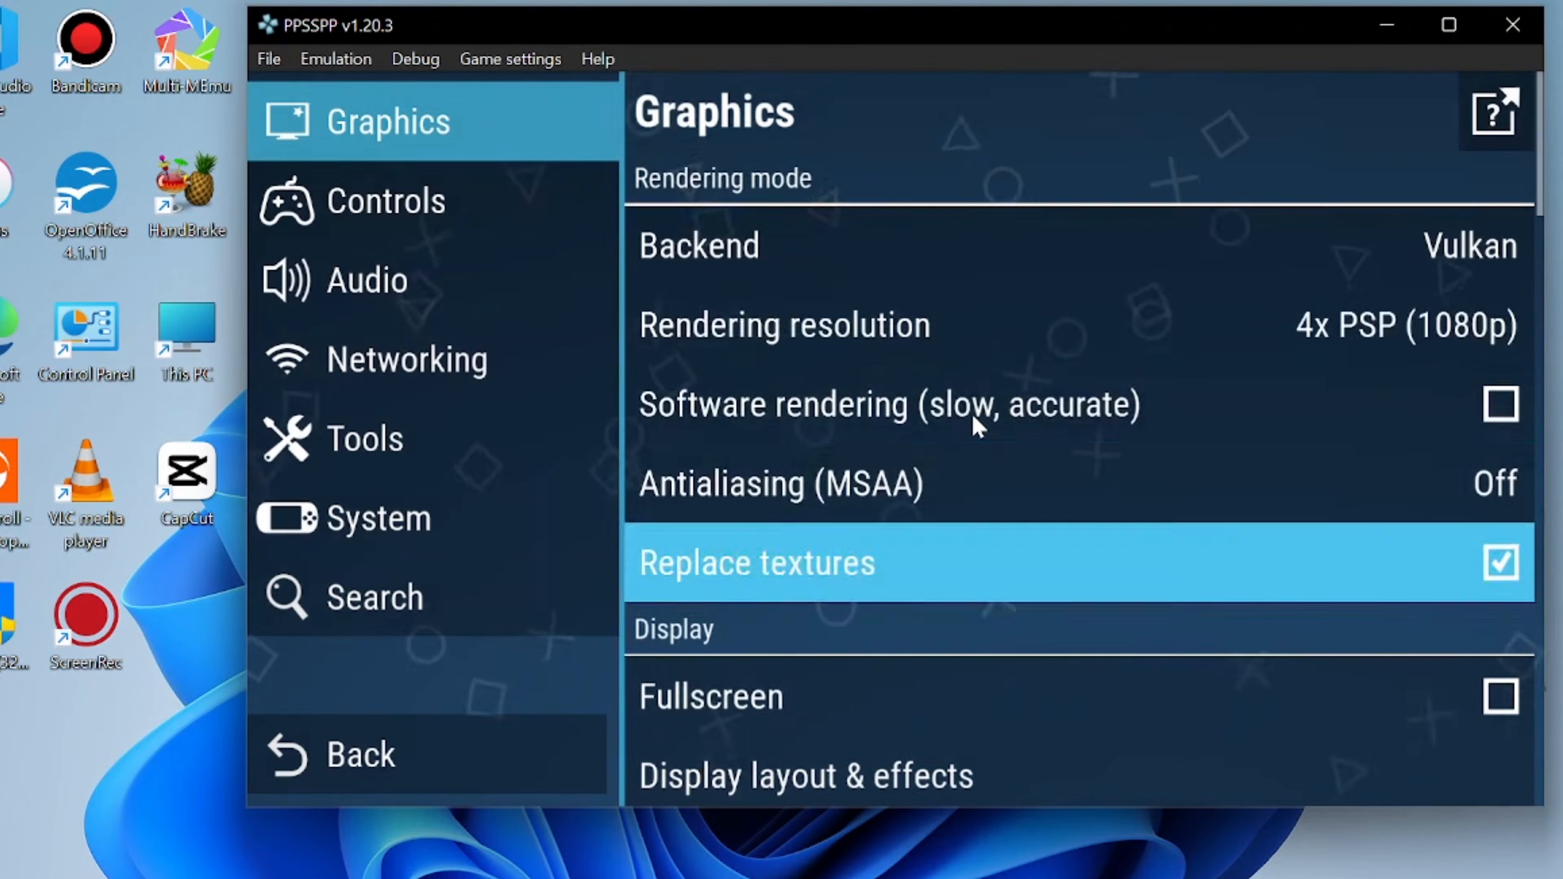
pyautogui.press('Down')
pyautogui.press('Up')
pyautogui.press('Up')
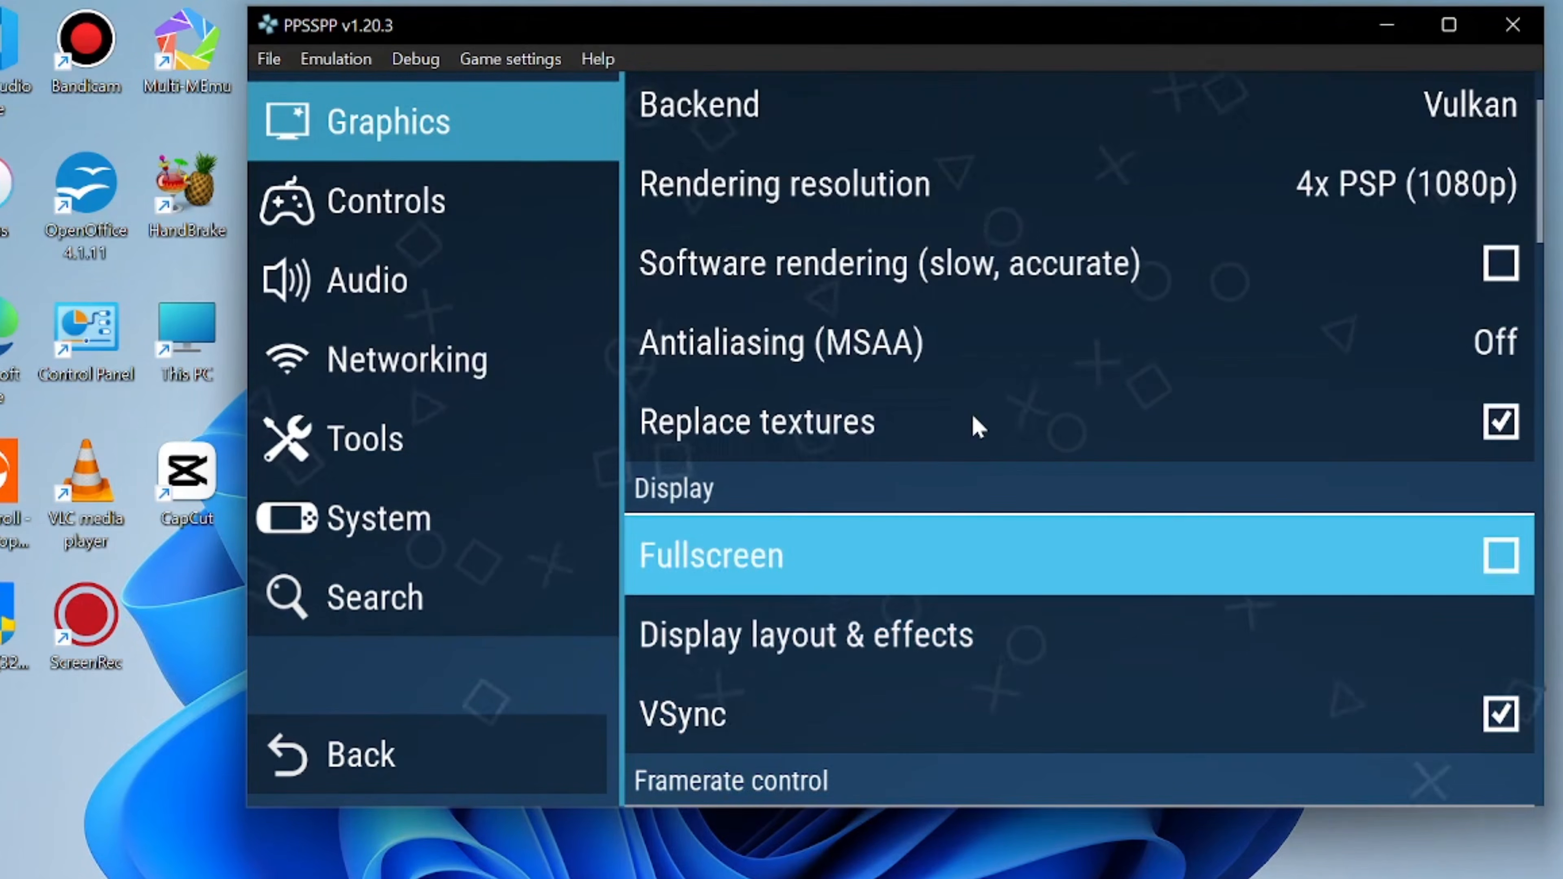
pyautogui.press('Down')
pyautogui.press('Down')
pyautogui.press('Down')
pyautogui.press('Down')
pyautogui.press('Down')
pyautogui.press('Up')
pyautogui.press('Up')
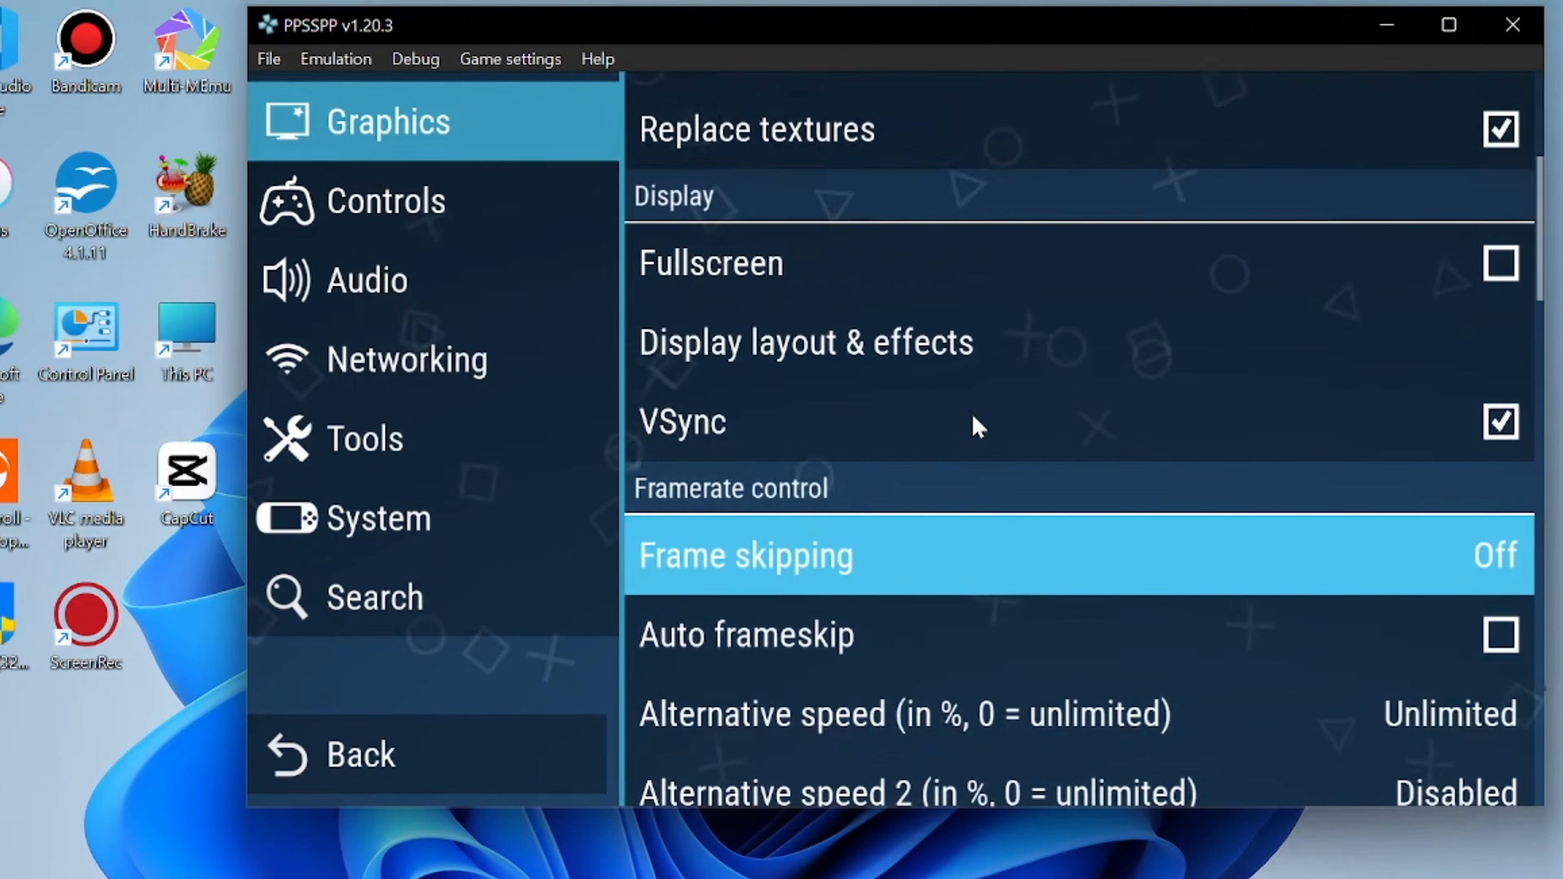
pyautogui.press('Return')
pyautogui.press('Down')
pyautogui.press('Down')
pyautogui.press('Return')
# Enable Auto frameskip and leave the settings for the game list
pyautogui.press('Down')
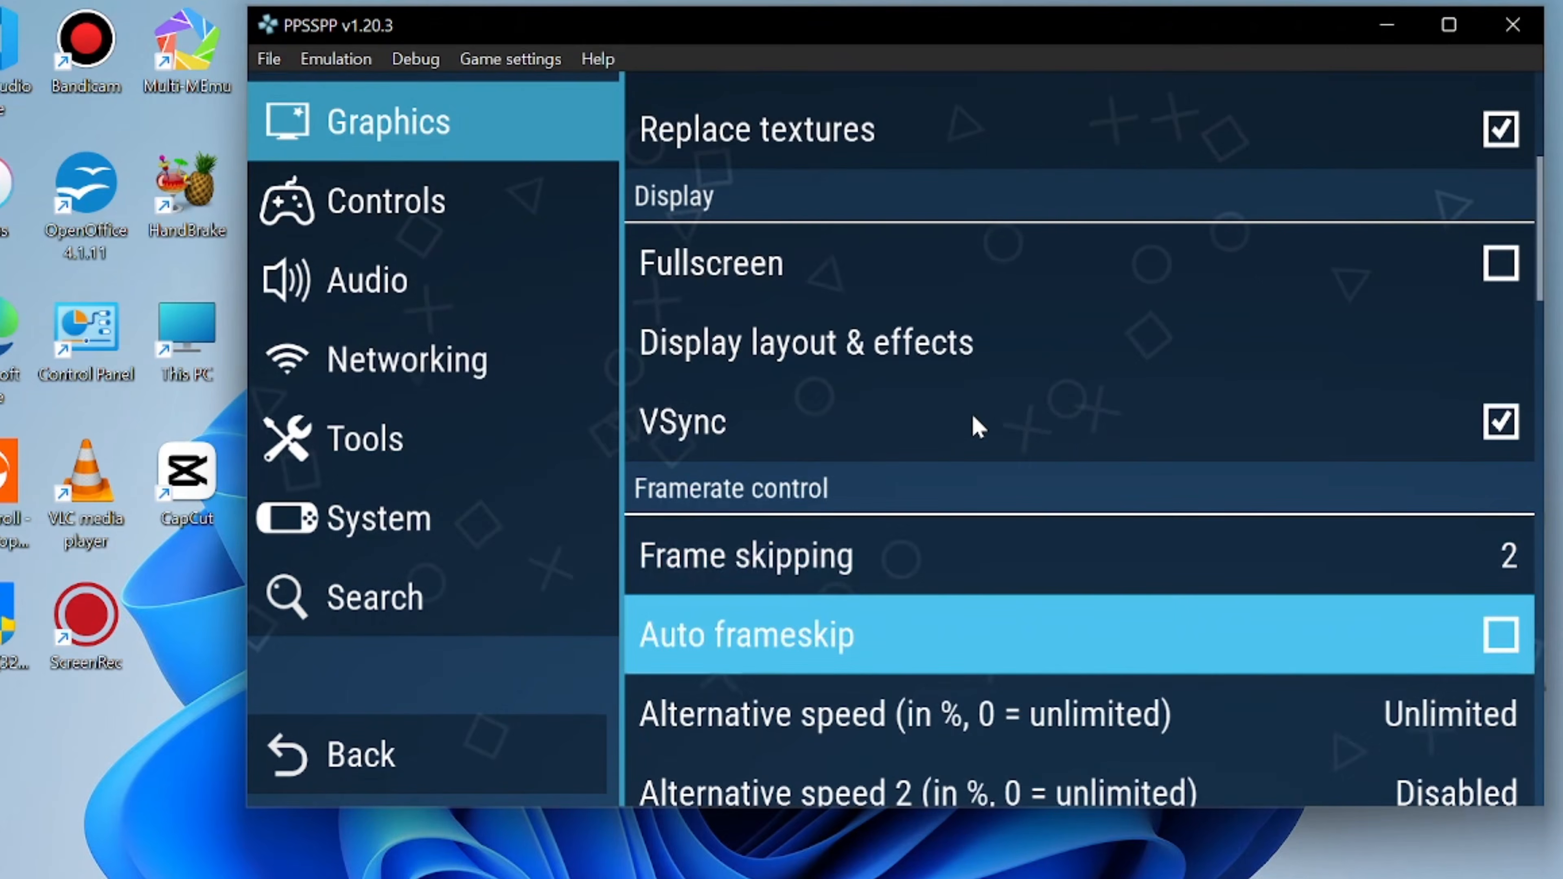
pyautogui.press('Return')
pyautogui.press('Left')
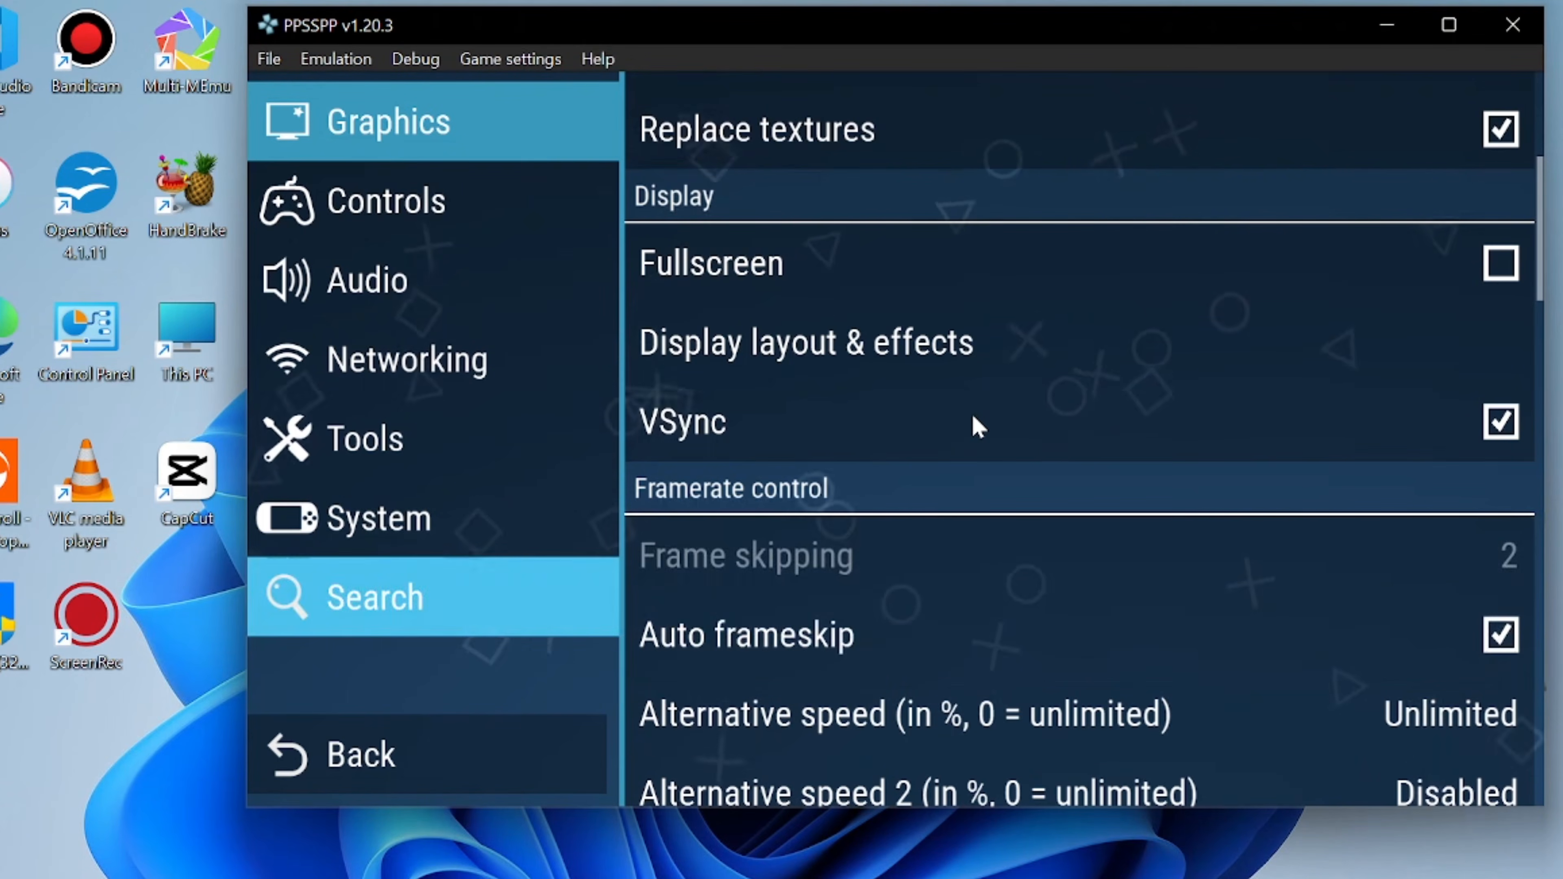
pyautogui.press('Down')
pyautogui.press('Return')
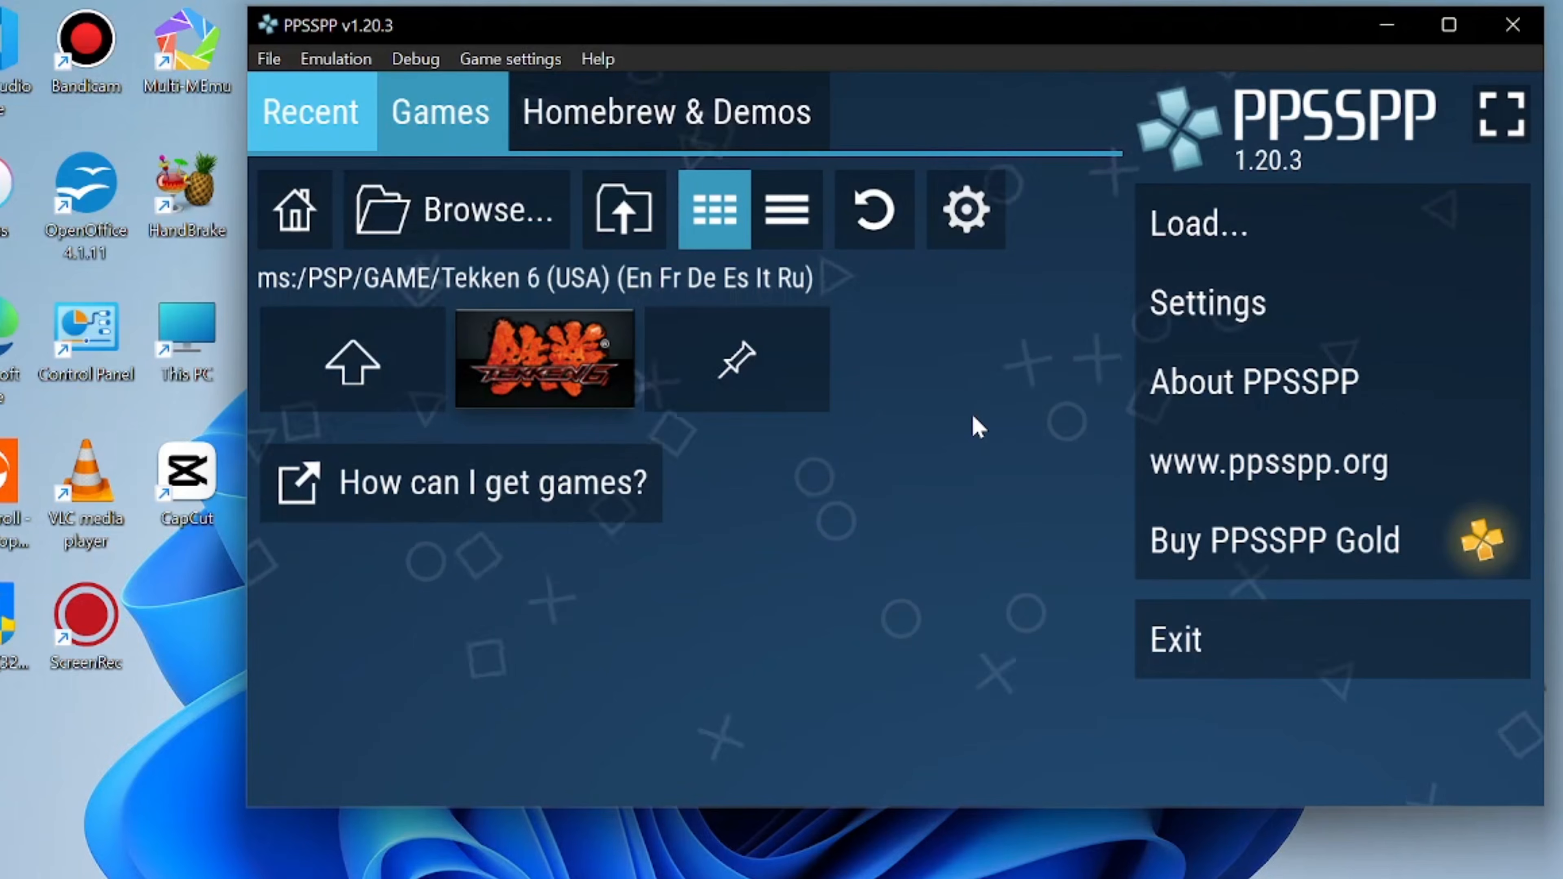
# Launch the Tekken 6 game from its folder in the game list
pyautogui.press('Down')
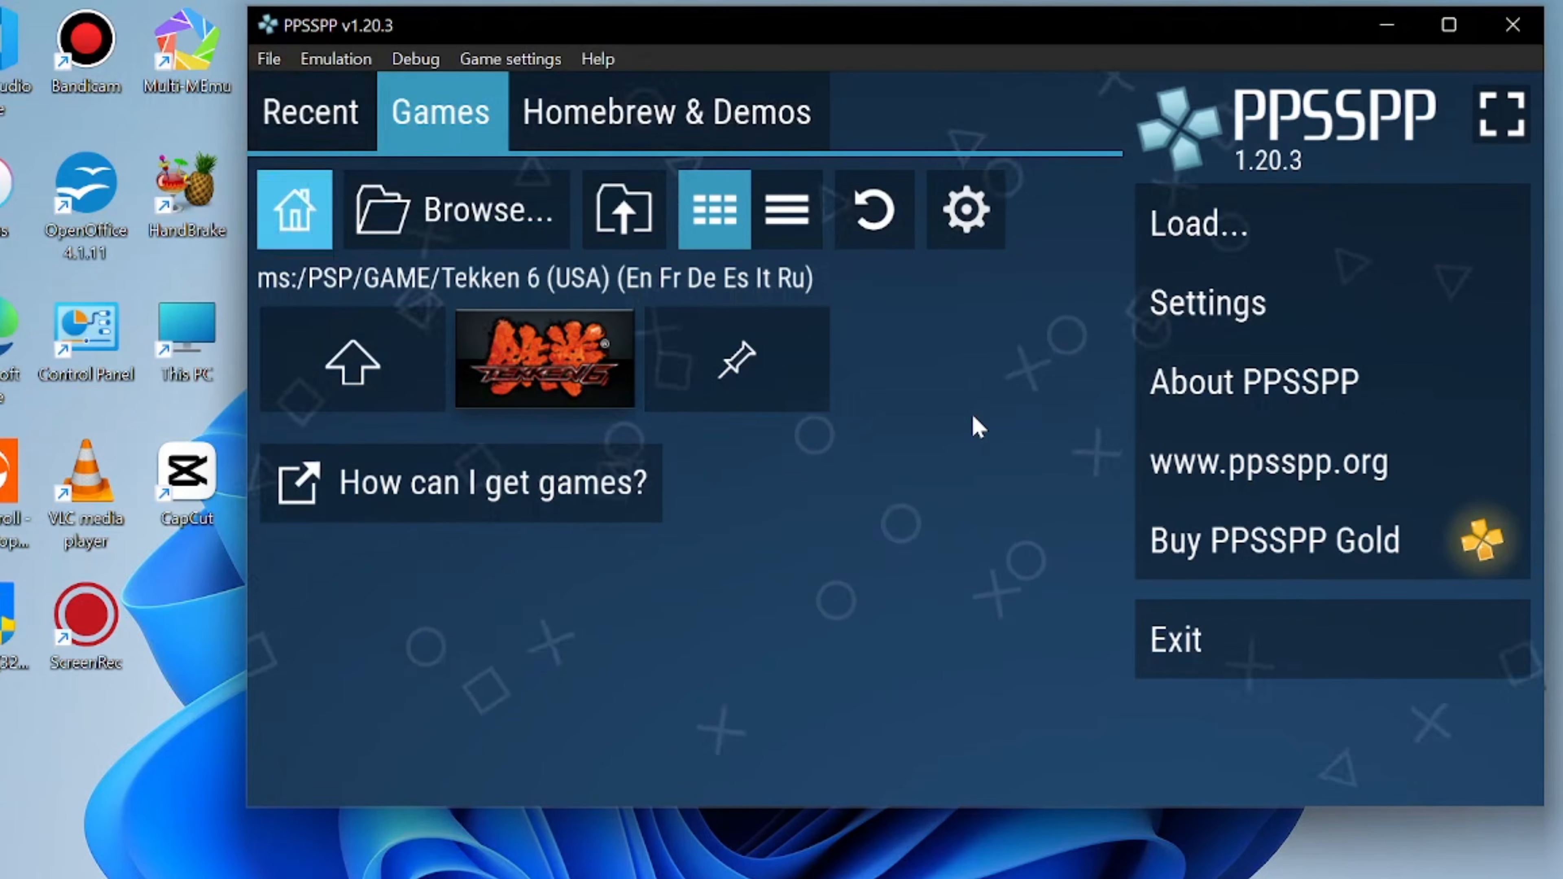
pyautogui.press('Down')
pyautogui.press('Right')
pyautogui.press('Return')
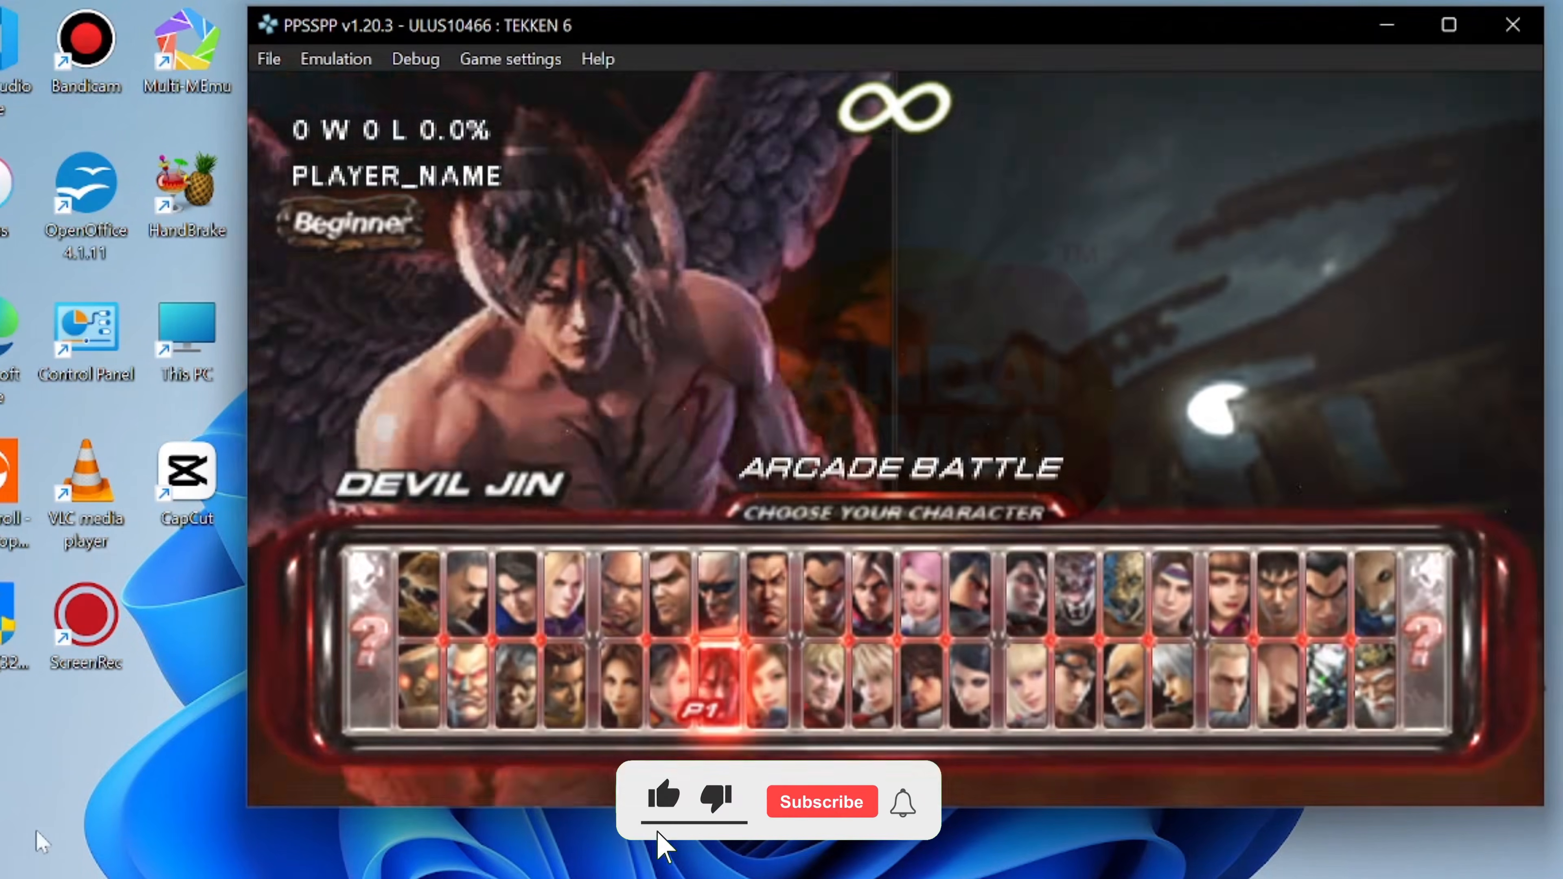
# Choose Devil Jin as the player character for the Arcade Battle
pyautogui.press('Left')
pyautogui.press('Right')
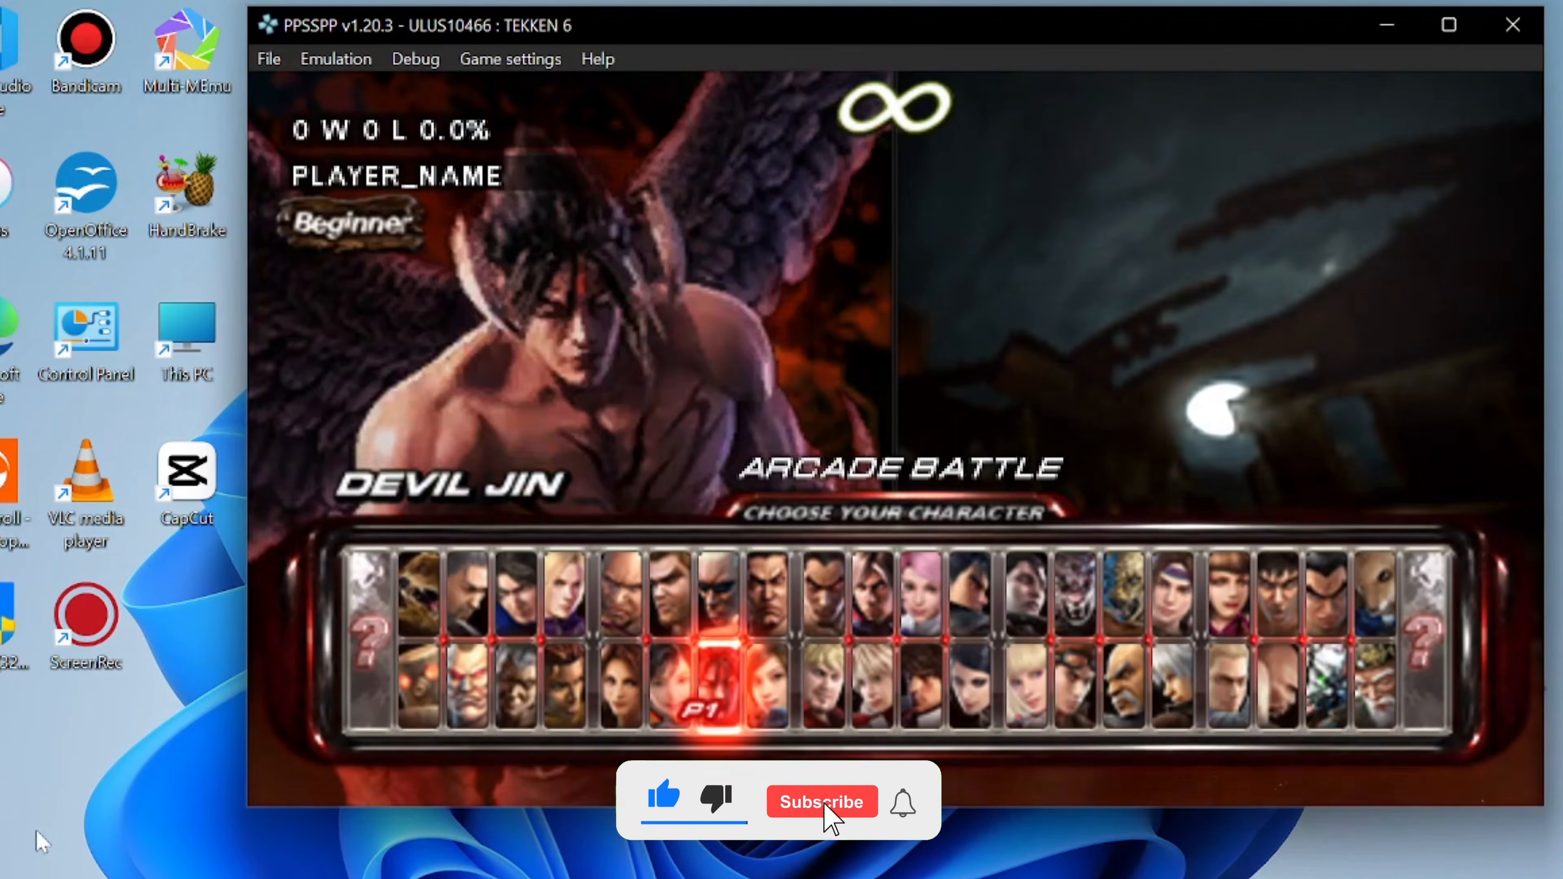
pyautogui.press('z')
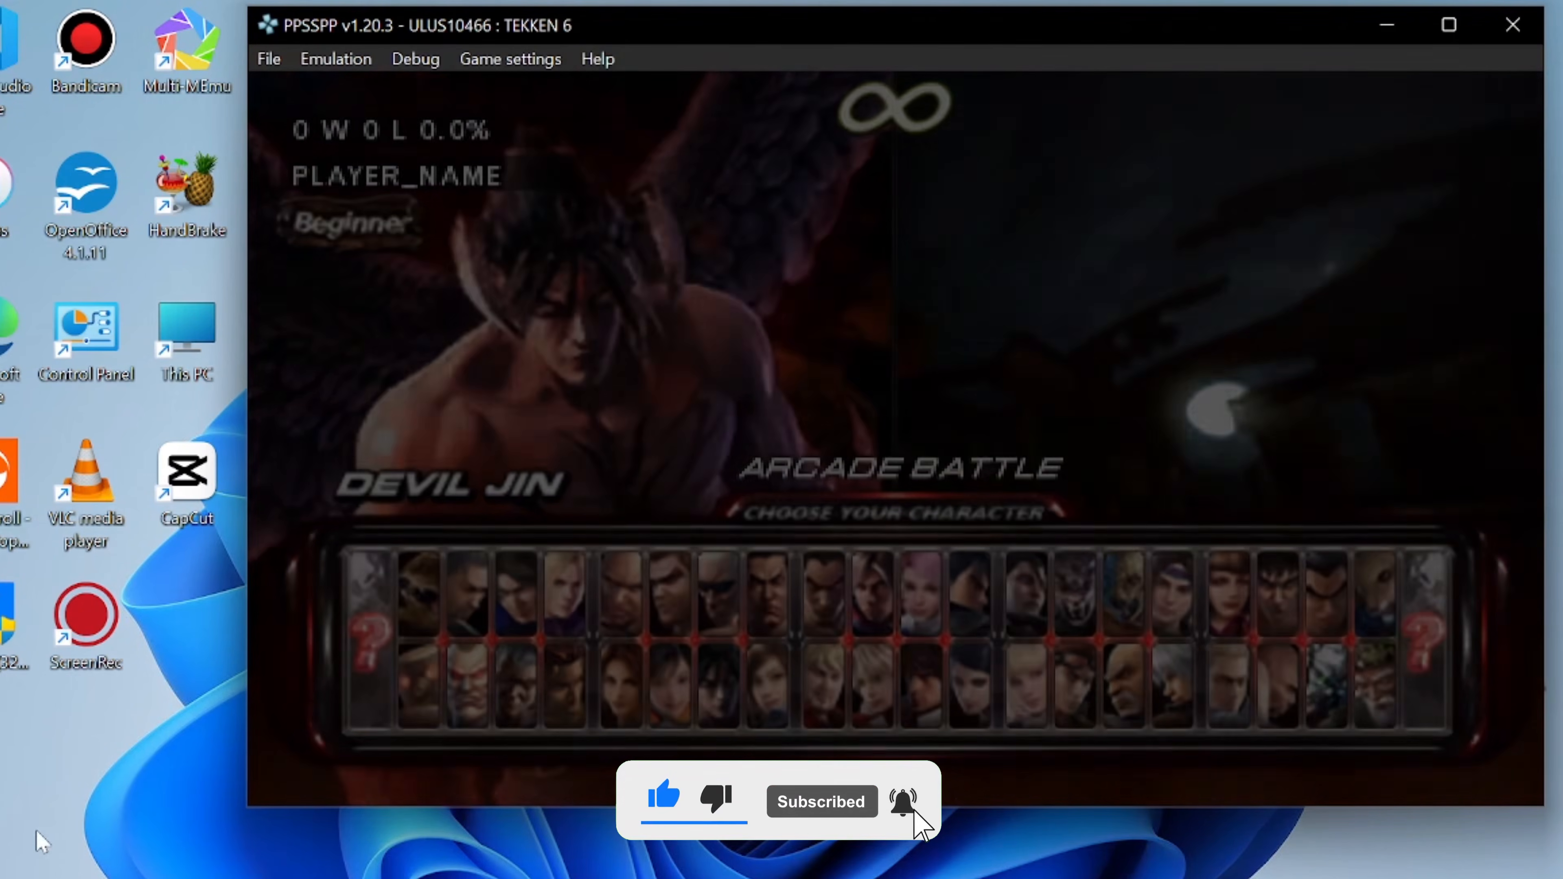